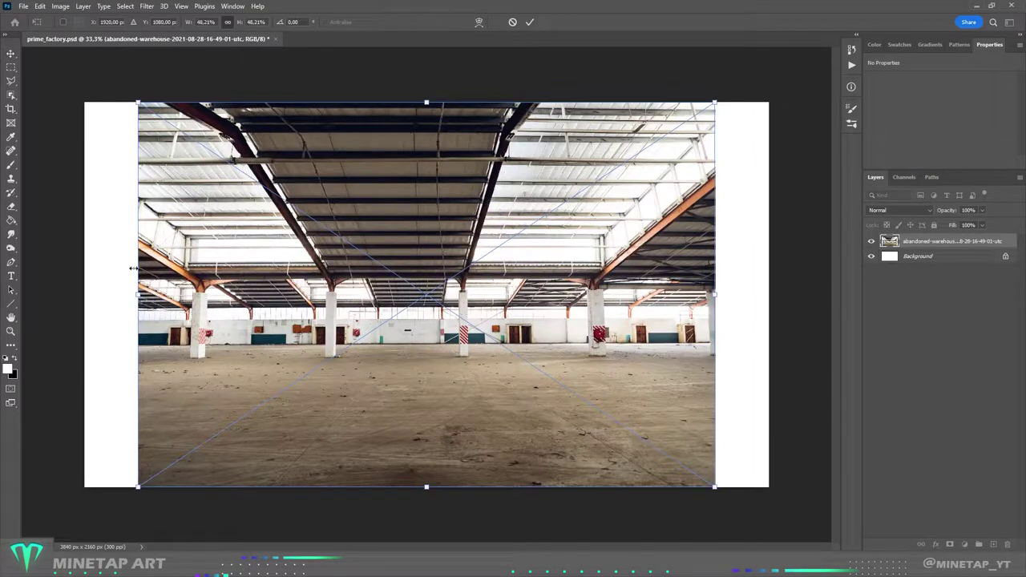
- Enlarge the abandoned warehouse photo to cover the full canvas width and shift it slightly upward
left_click_drag(137, 293, 83, 294)
left_click_drag(714, 294, 769, 280)
left_click_drag(555, 320, 555, 305)
key("Return")
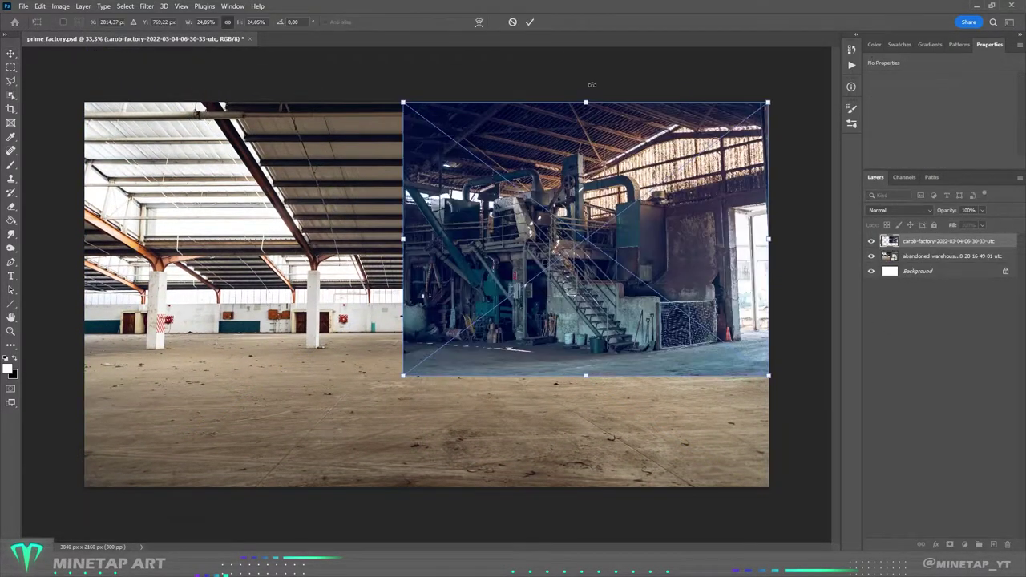
- Place the carob factory photo and mask out its floor and left edge so it blends into the warehouse
key("Return")
left_click(964, 544)
key("b")
left_click_drag(400, 405, 777, 410)
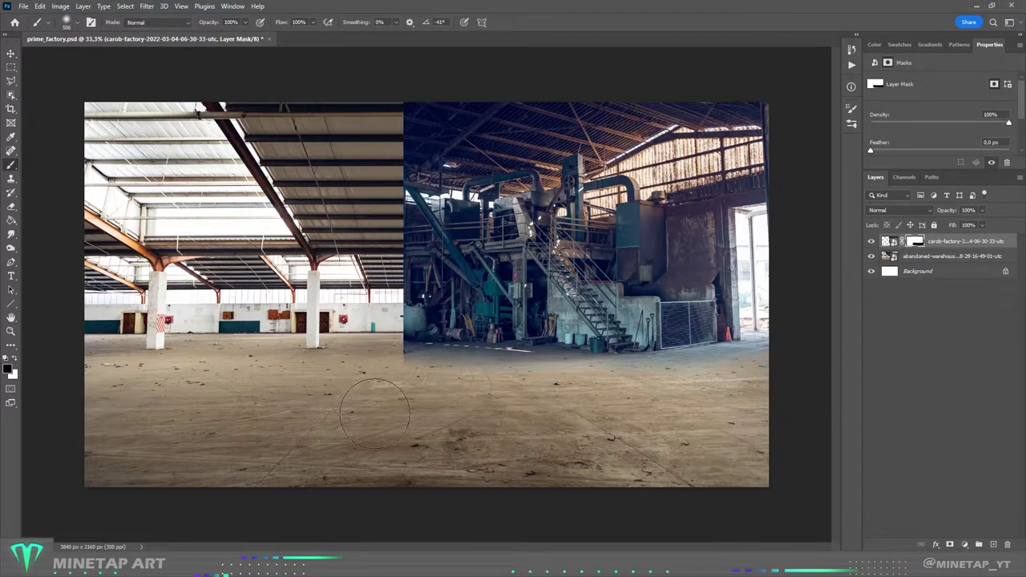
left_click_drag(403, 86, 401, 123)
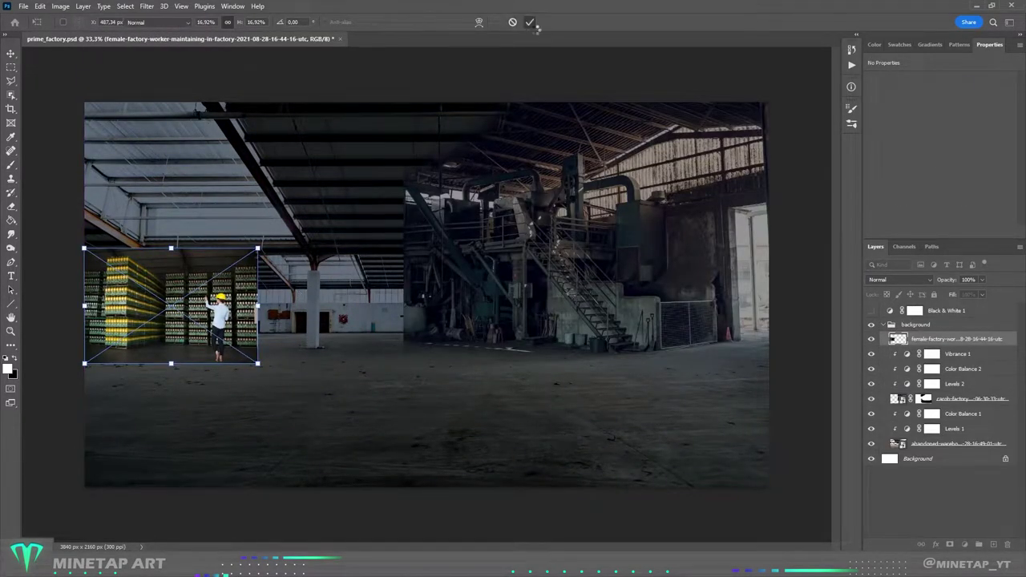
- Place the female factory worker photo at 16.92% and mask its lower edge with a soft black brush
left_click(533, 23)
key("ctrl+plus")
key("ctrl+plus")
key("b")
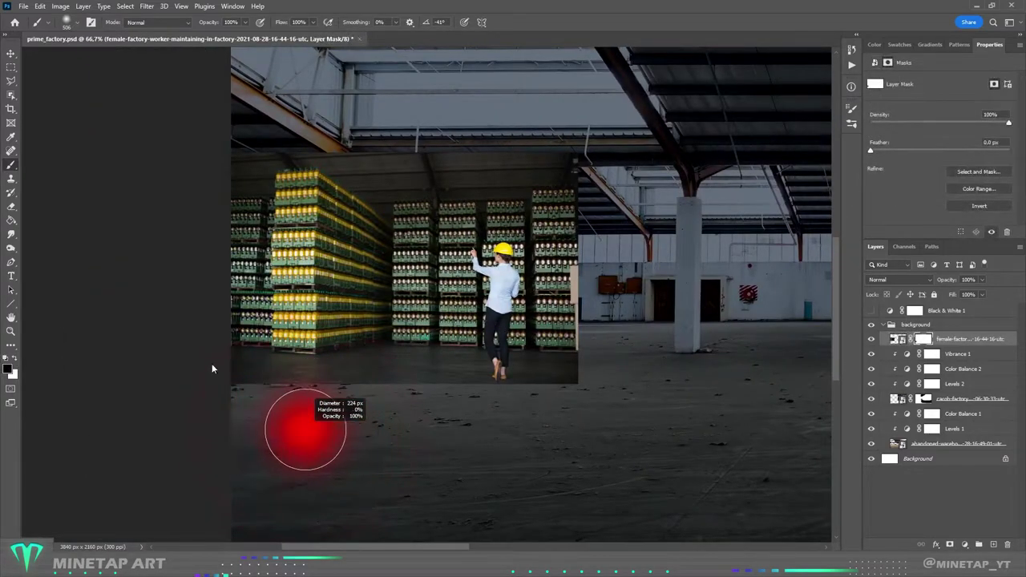
left_click_drag(305, 430, 284, 429)
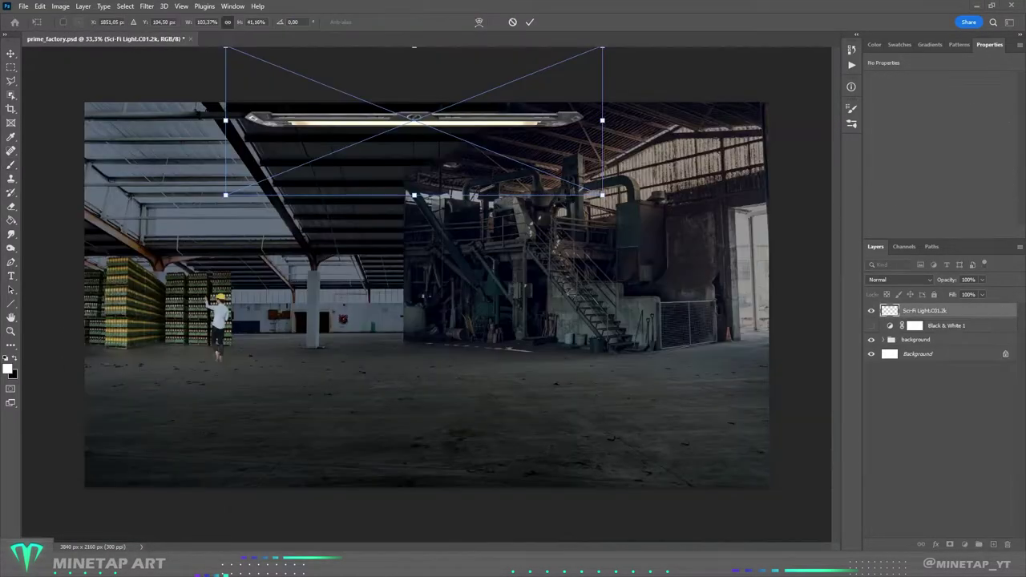
- Place the sci-fi ceiling light and duplicate it into three progressively smaller copies receding below it
left_click(532, 23)
key("ctrl+j")
key("ctrl+j")
key("ctrl+t")
left_click_drag(413, 48, 423, 123)
left_click_drag(414, 158, 419, 182)
key("Return")
key("ctrl+j")
key("ctrl+t")
left_click(529, 22)
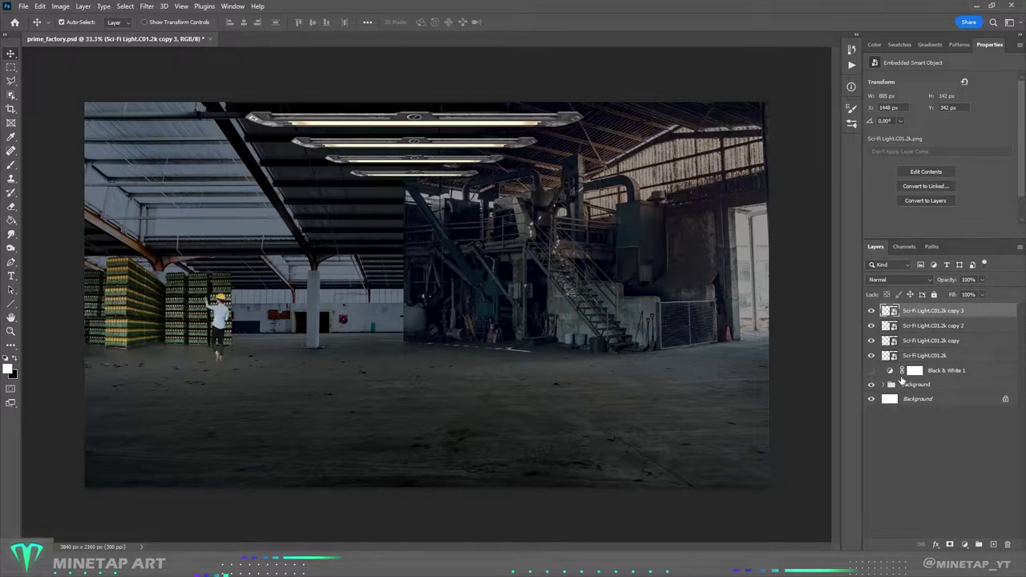
- Expand and select the background group and open its blending mode choices
left_click(883, 385)
left_click(915, 385)
left_click(897, 279)
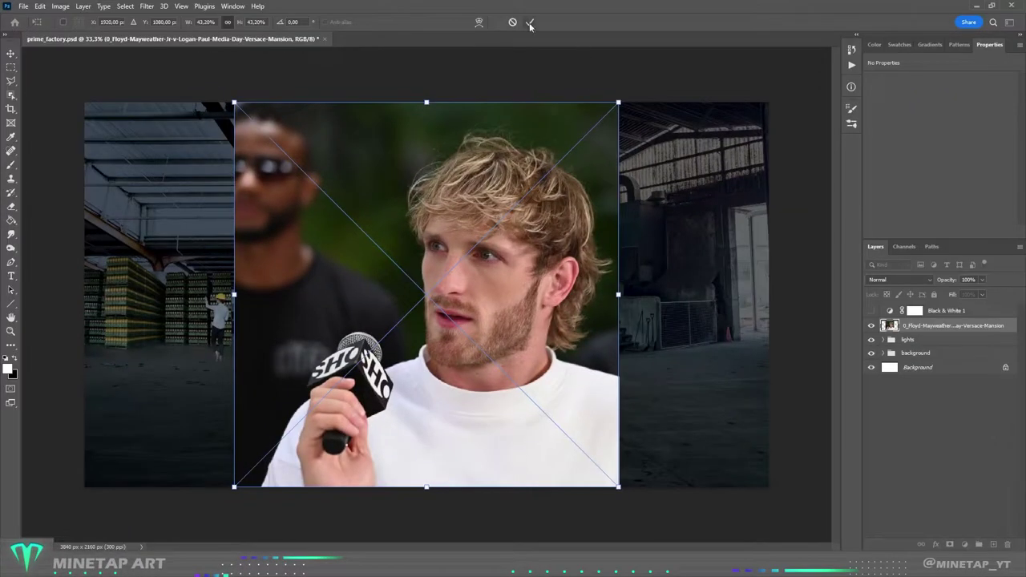
- Place the blond man's portrait at full canvas height and open it in Select and Mask
left_click(528, 24)
key("ctrl+plus")
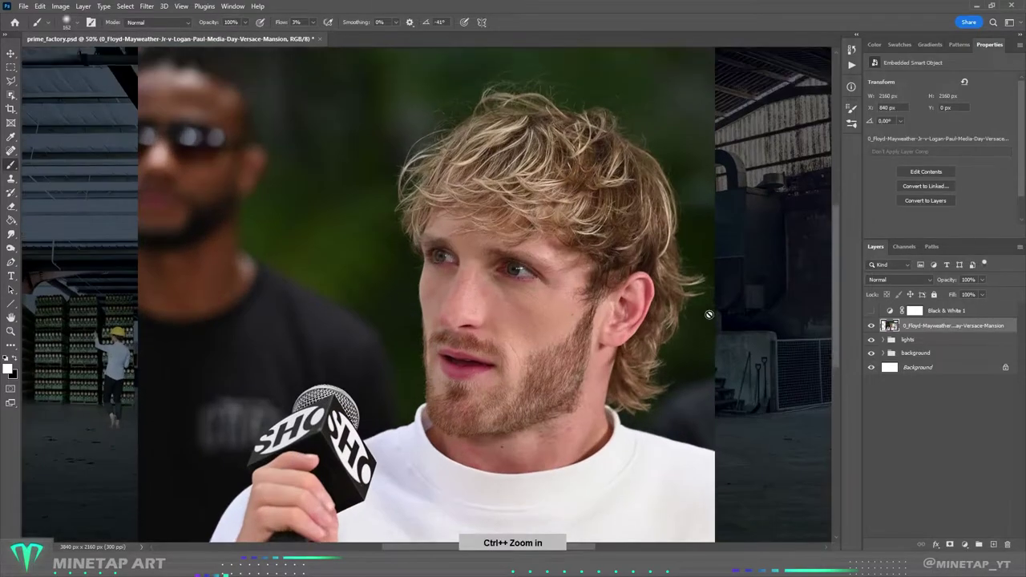
key("w")
key("ctrl+alt+r")
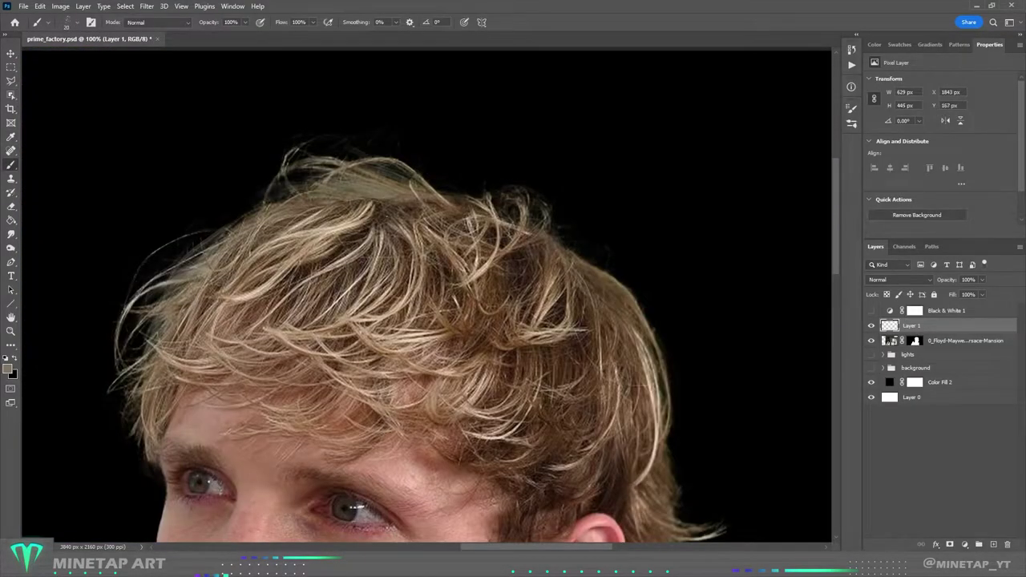
right_click(395, 232)
key("Escape")
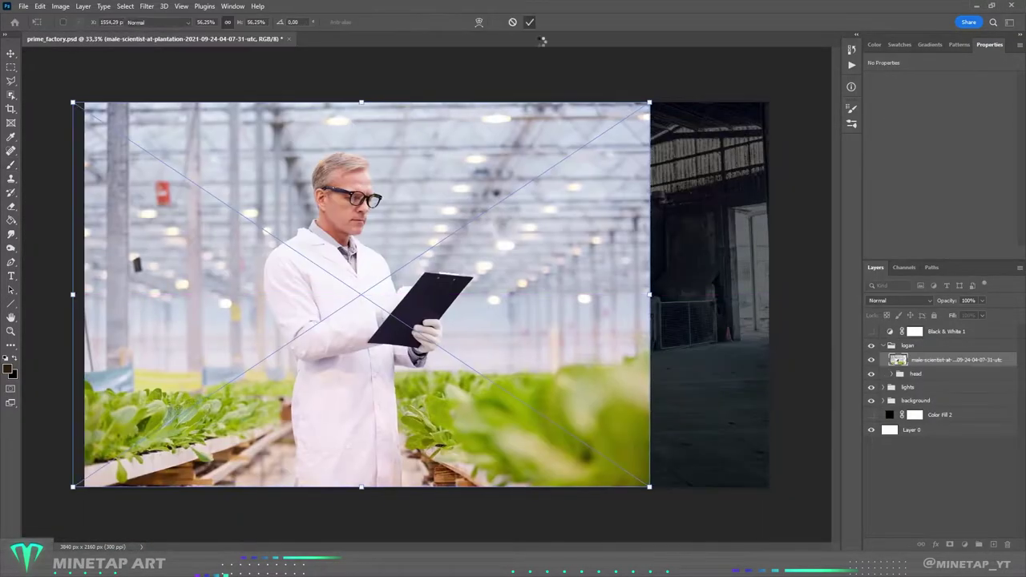
- Select the scientist in the white coat with Object Selection and open the selection in Select and Mask
left_click(11, 94)
left_click(56, 95)
left_click_drag(246, 136, 485, 487)
key("ctrl+alt+r")
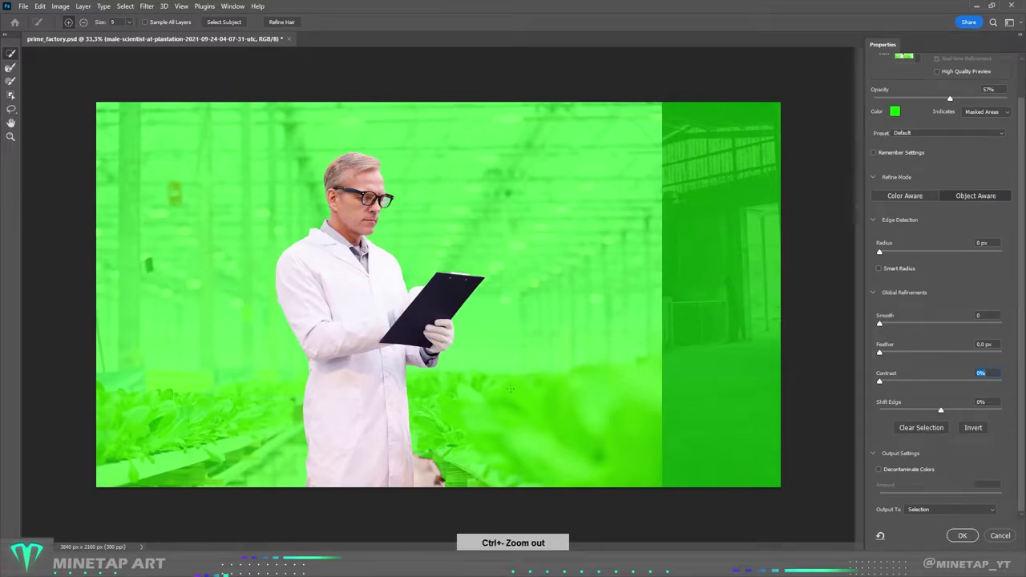
key("ctrl+1")
scroll(400, 208, "up", 5)
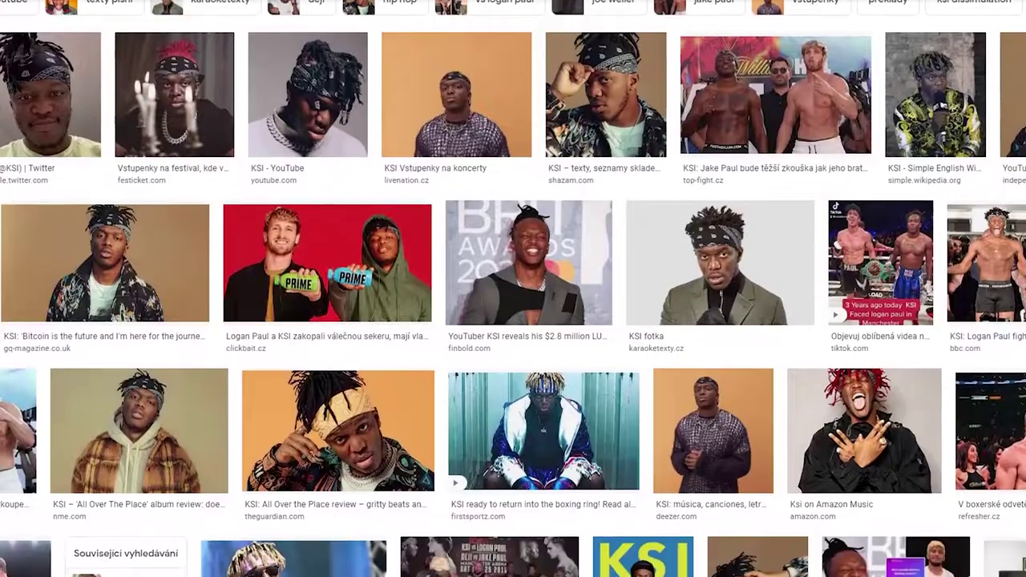
- Browse the web image search results for a suitable photo of KSI
scroll(513, 288, "down", 15)
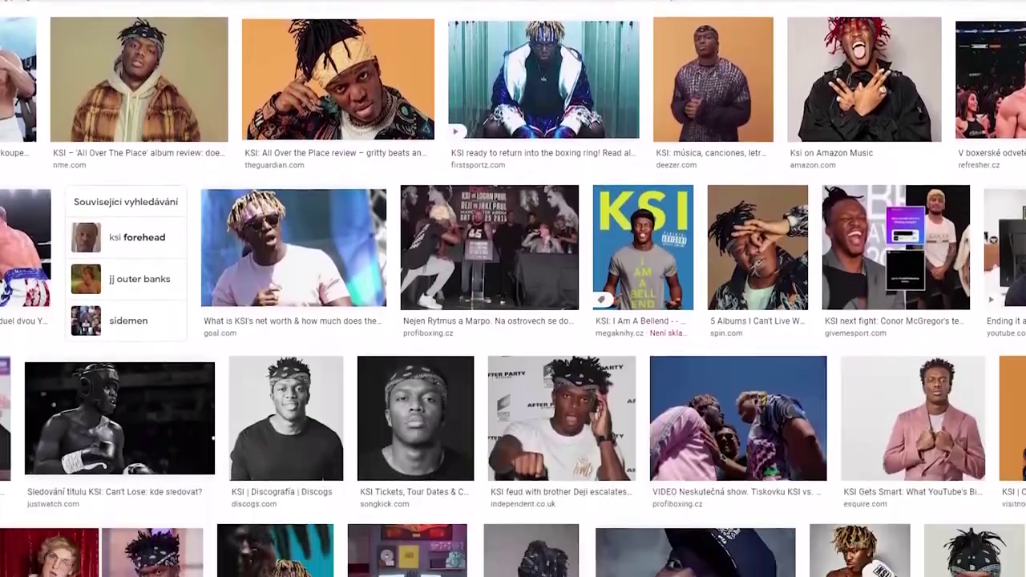
scroll(513, 288, "down", 13)
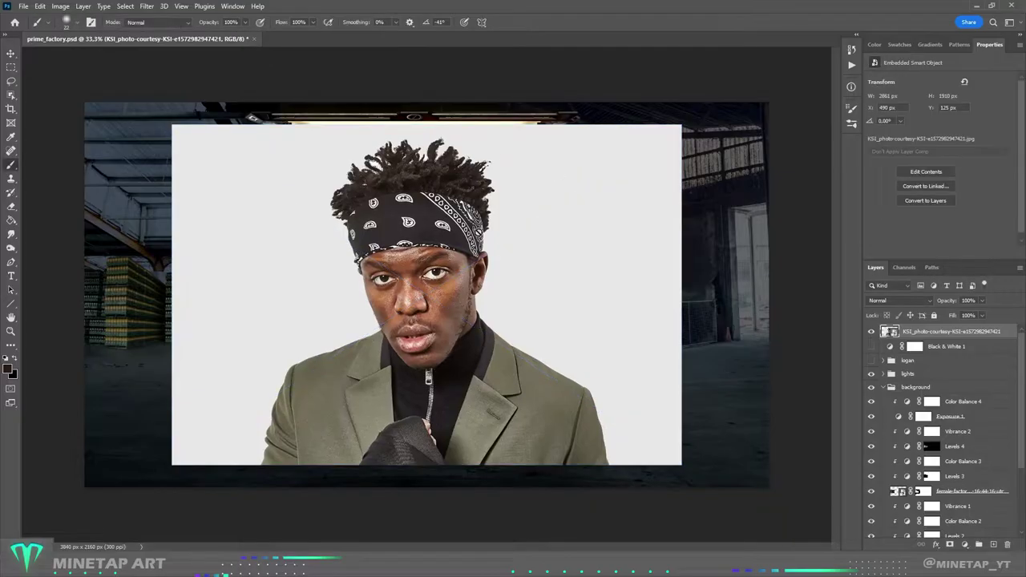
- Select KSI in the placed portrait with Object Selection and refine the hair edges in Select and Mask
right_click(16, 98)
left_click(56, 94)
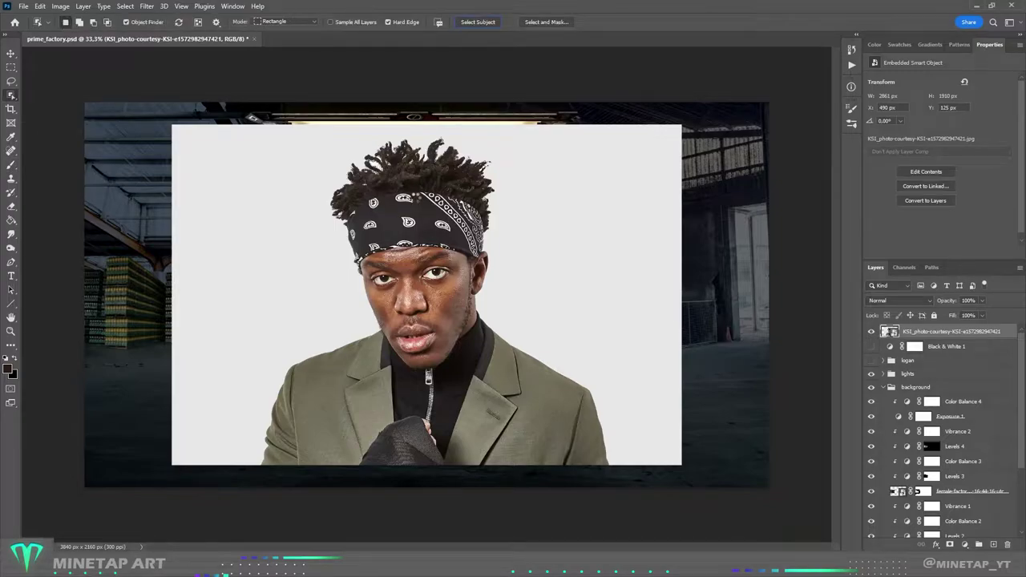
left_click(547, 22)
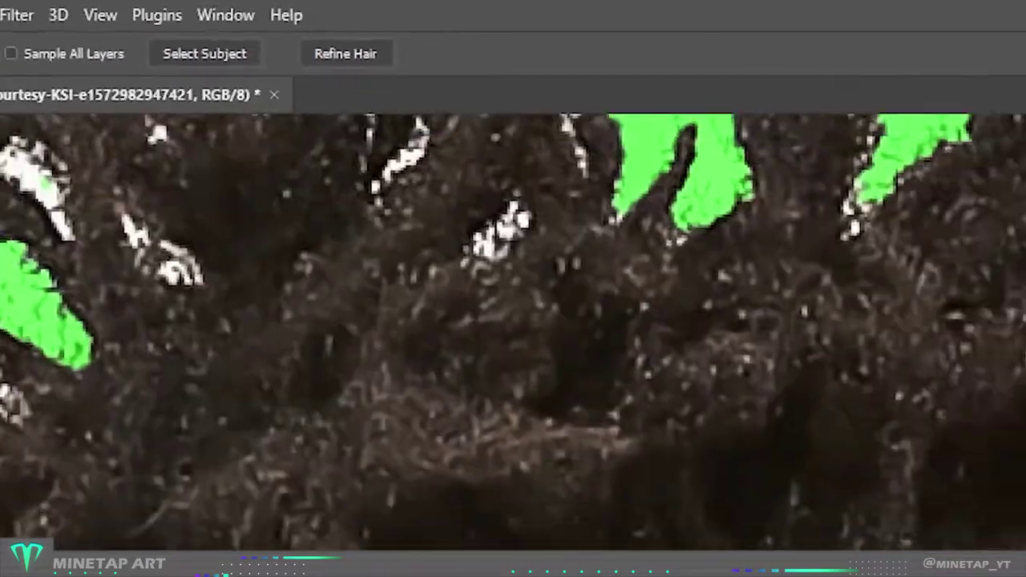
key("ctrl+plus")
left_click(282, 22)
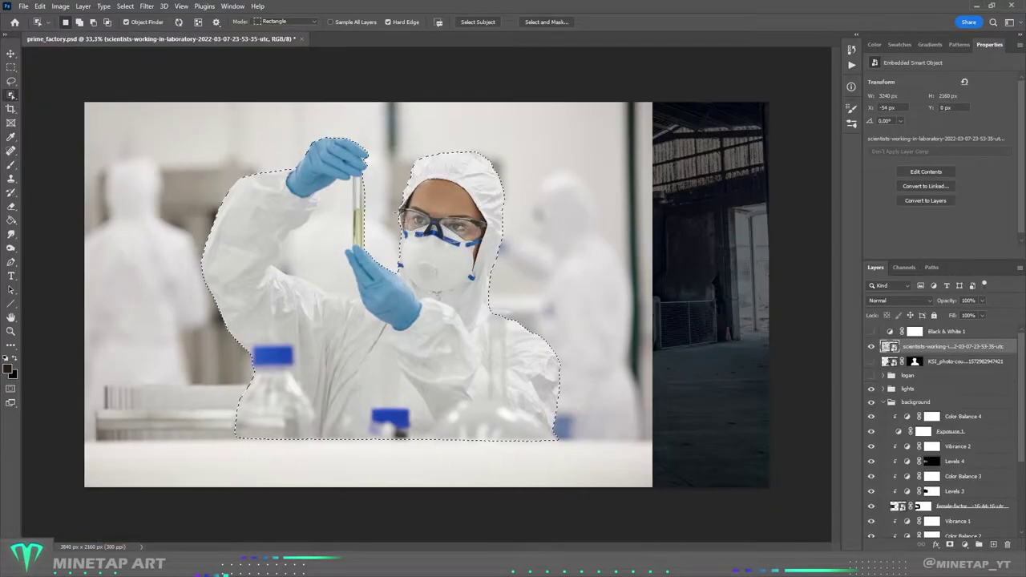
- Remove the background between the lab scientist's raised arm and test tube in Select and Mask and accept the selection
left_click(546, 21)
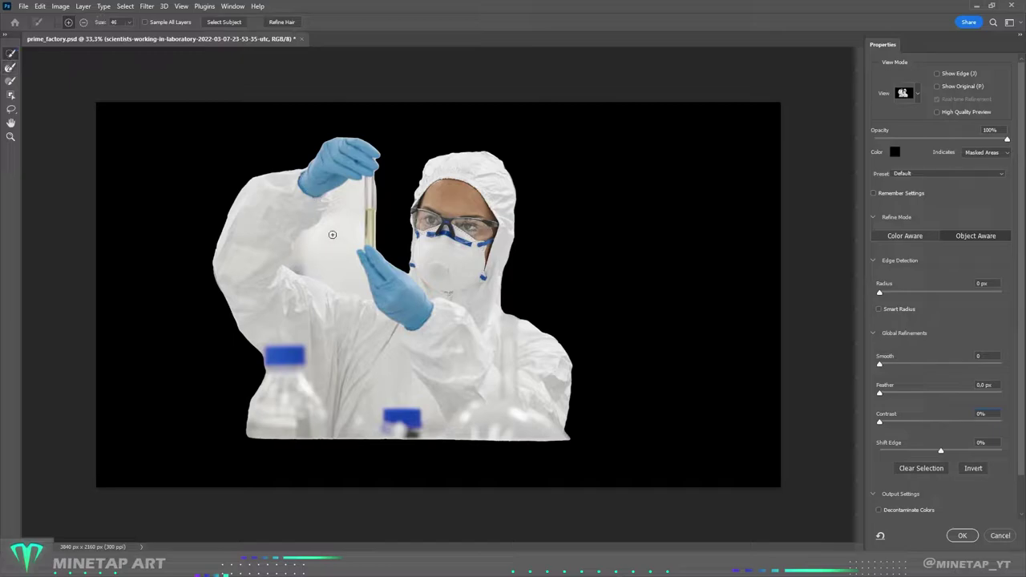
mouse_move(353, 233)
left_mouse_down()
mouse_move(304, 264)
mouse_move(416, 298)
left_mouse_up()
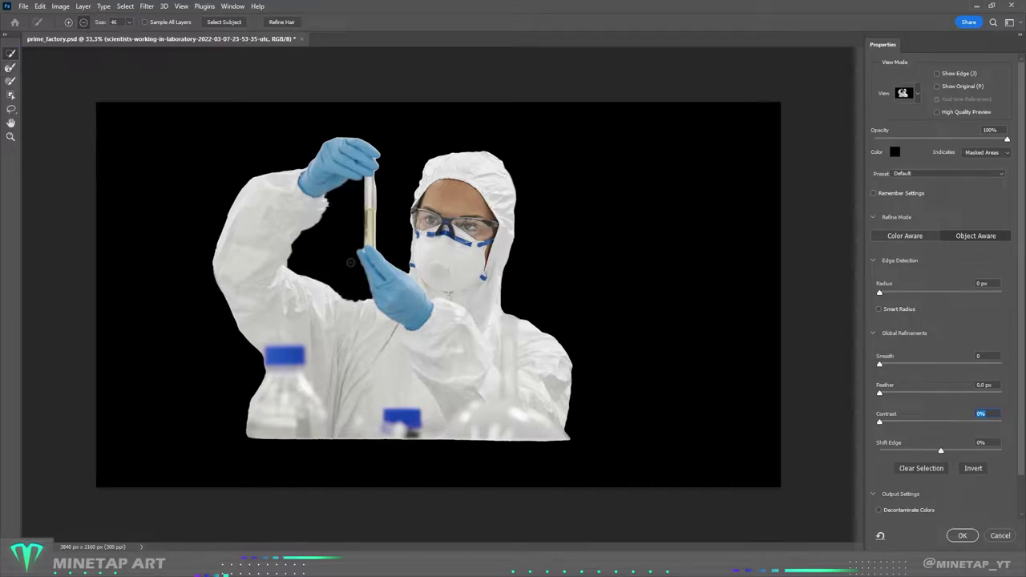
scroll(906, 489, "down", 1)
left_click(962, 536)
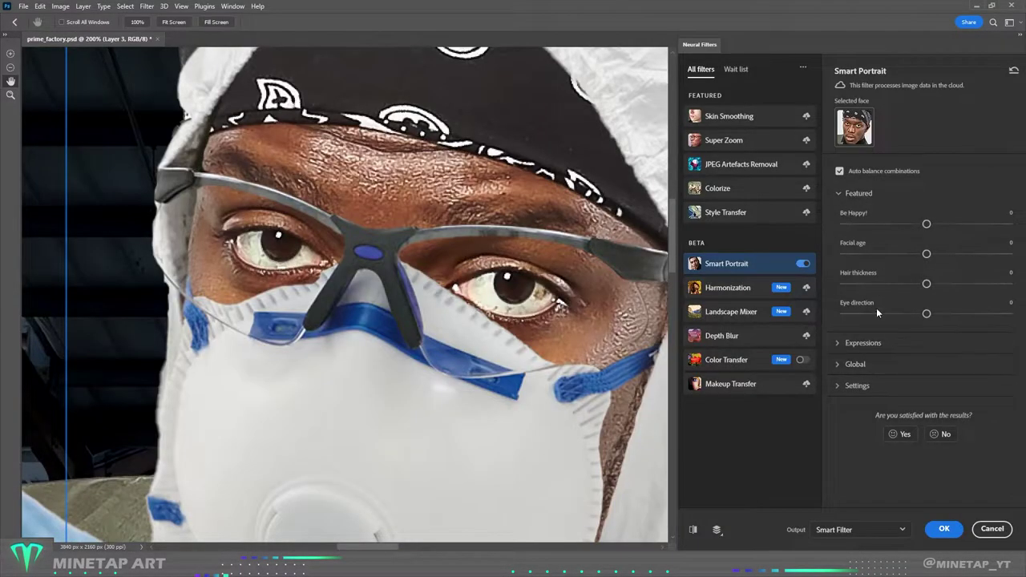
- Set the Smart Portrait eye direction to -18 for the masked face and compare the result with the original
left_click_drag(926, 313, 895, 313)
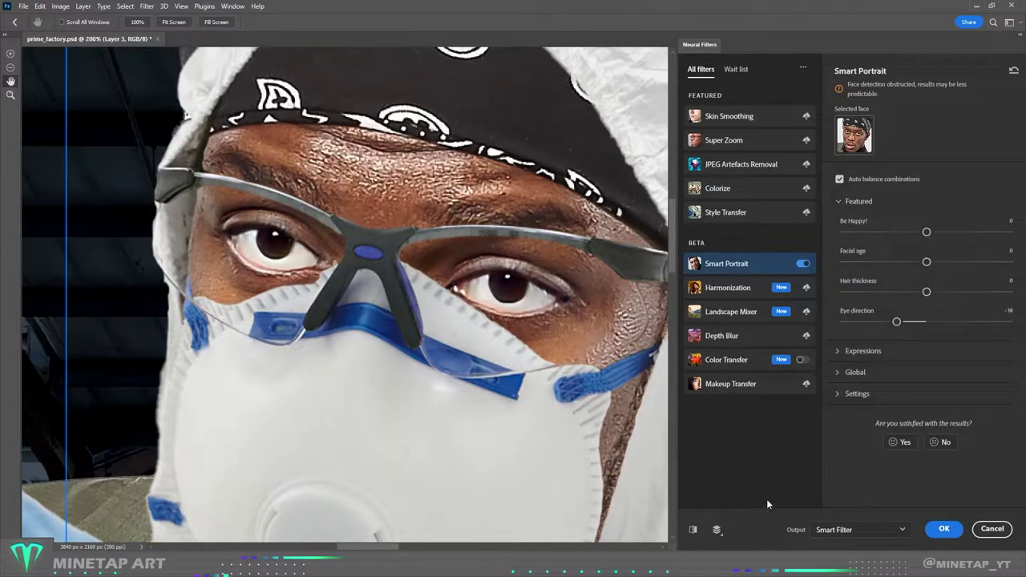
left_click(692, 531)
left_click(692, 531)
left_click(692, 531)
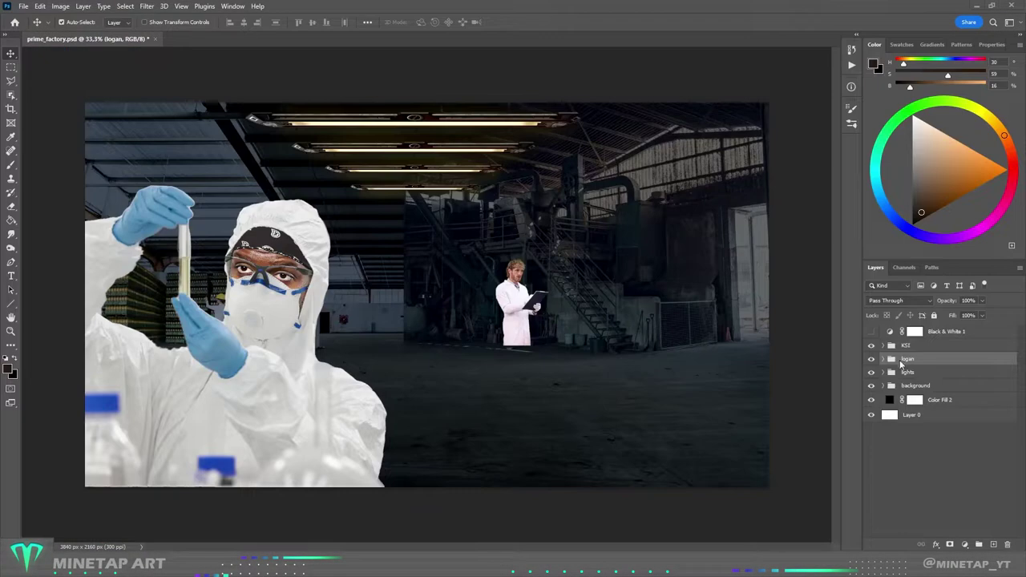
- Enlarge the logan group so the man with the clipboard appears bigger in the warehouse
key("ctrl+t")
left_click_drag(595, 355, 673, 385)
key("Return")
left_click(882, 359)
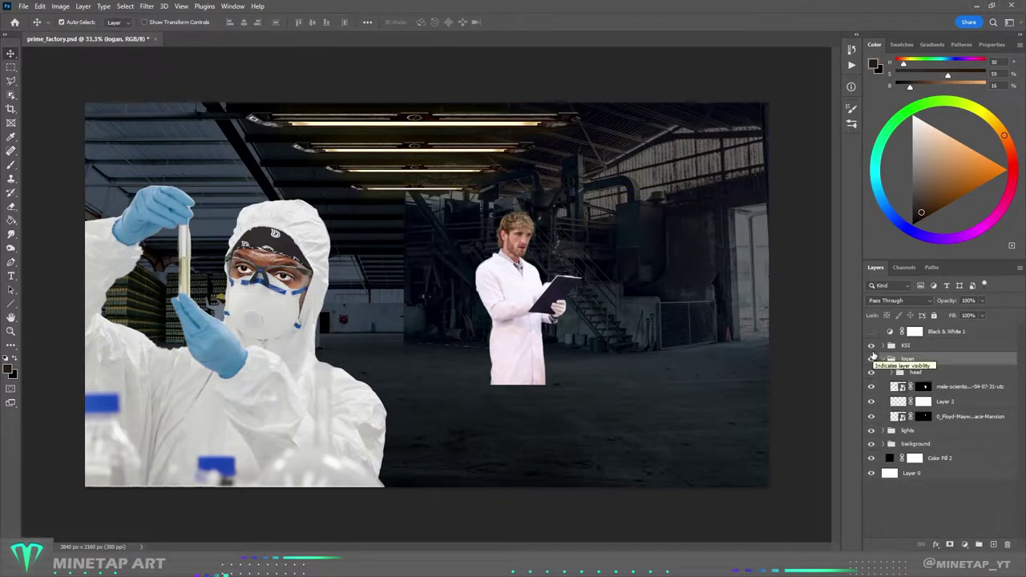
left_click(882, 359)
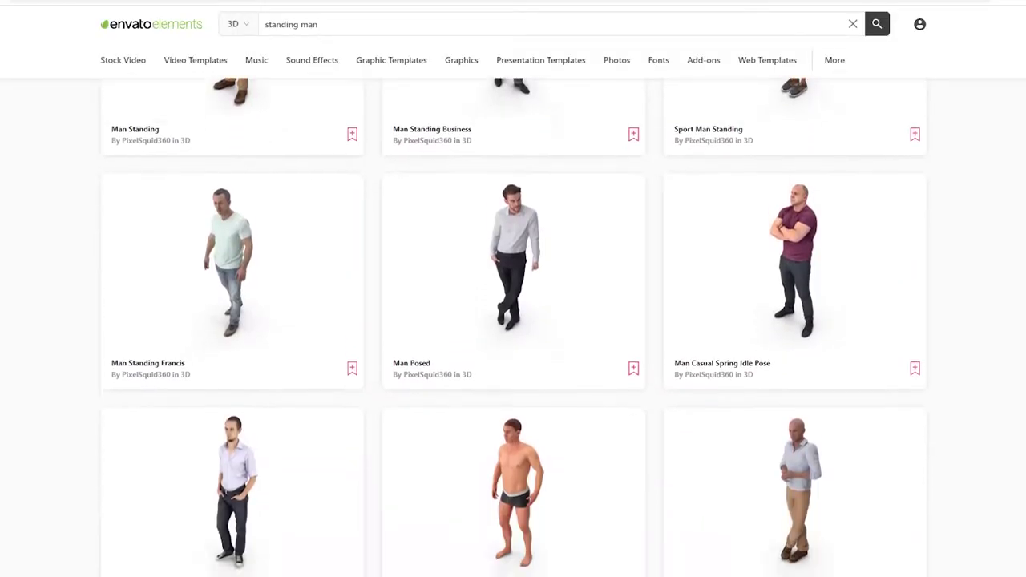
- Browse the Envato Elements 3D results for a standing man and rotate the businessman model to a suitable angle
scroll(513, 320, "down", 10)
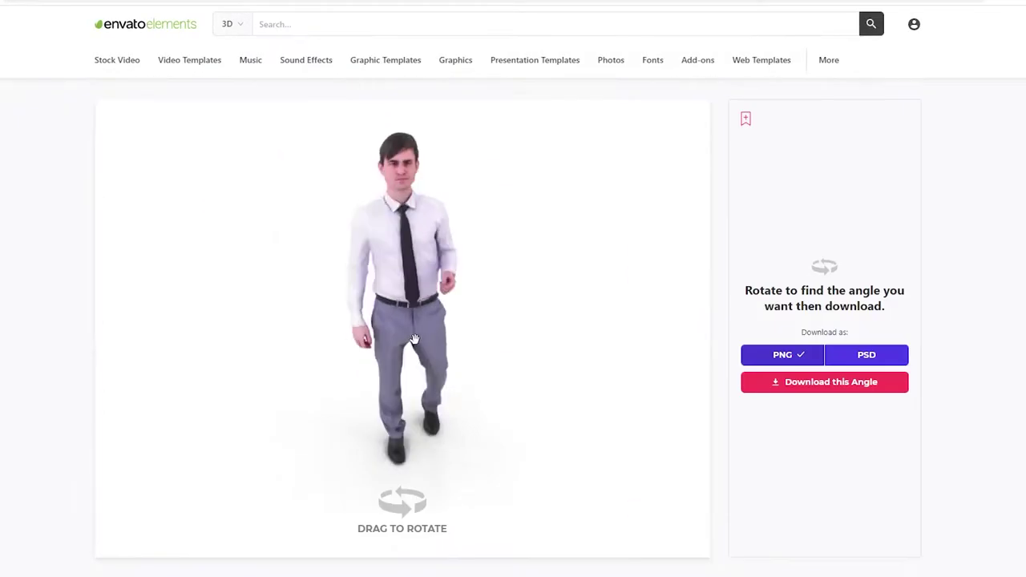
left_click_drag(418, 337, 513, 338)
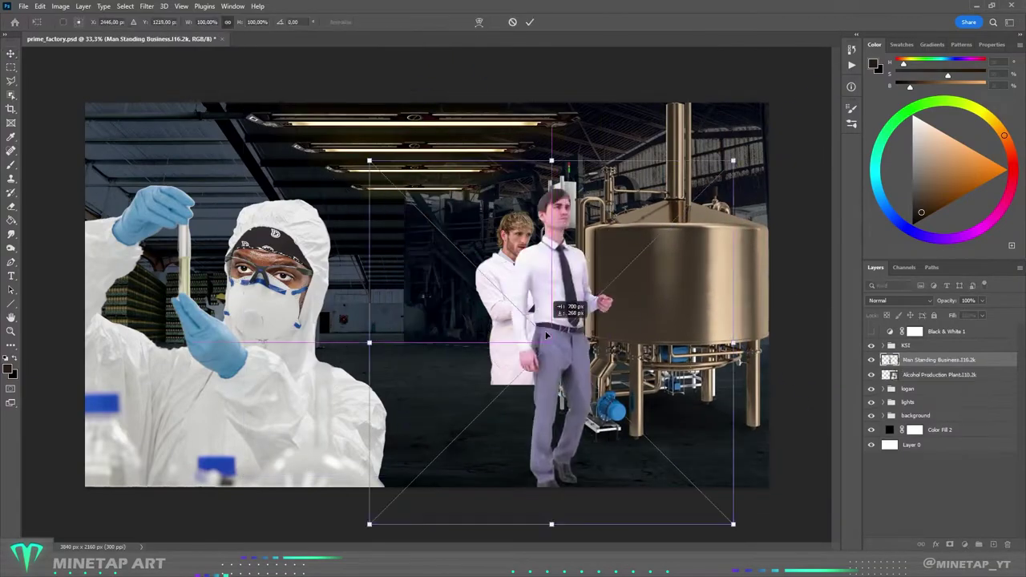
- Mask out the placed businessman's upper body and align his legs beneath the clipboard man's lab coat
left_click_drag(550, 366, 446, 367)
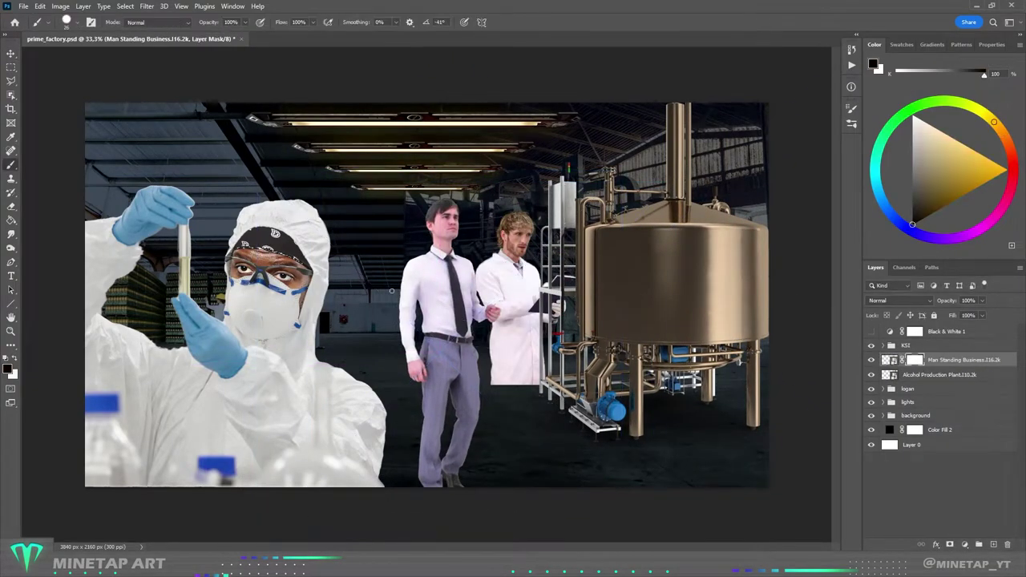
left_click_drag(448, 217, 398, 386)
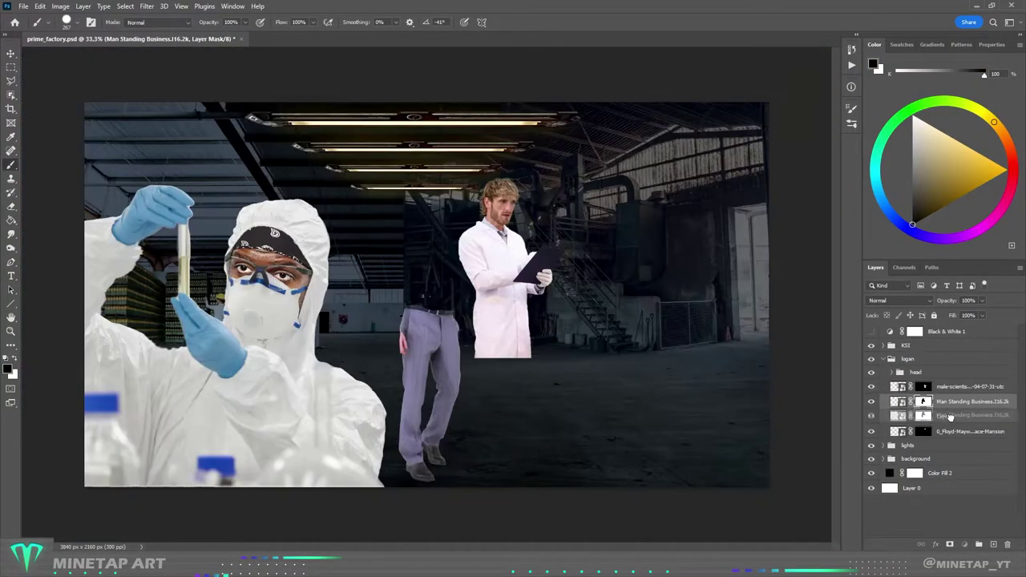
left_click_drag(481, 388, 557, 387)
key("ctrl+t")
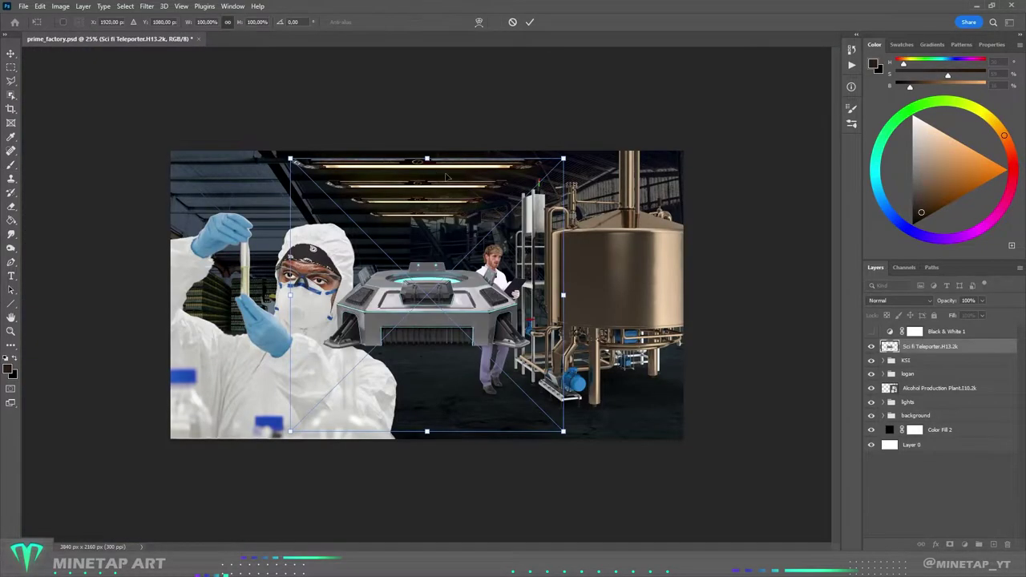
- Scale the sci-fi teleporter to 54.03% between the two men and move its layer below the Alcohol Production Plant layer
left_click_drag(681, 156, 513, 240)
left_click_drag(396, 309, 421, 332)
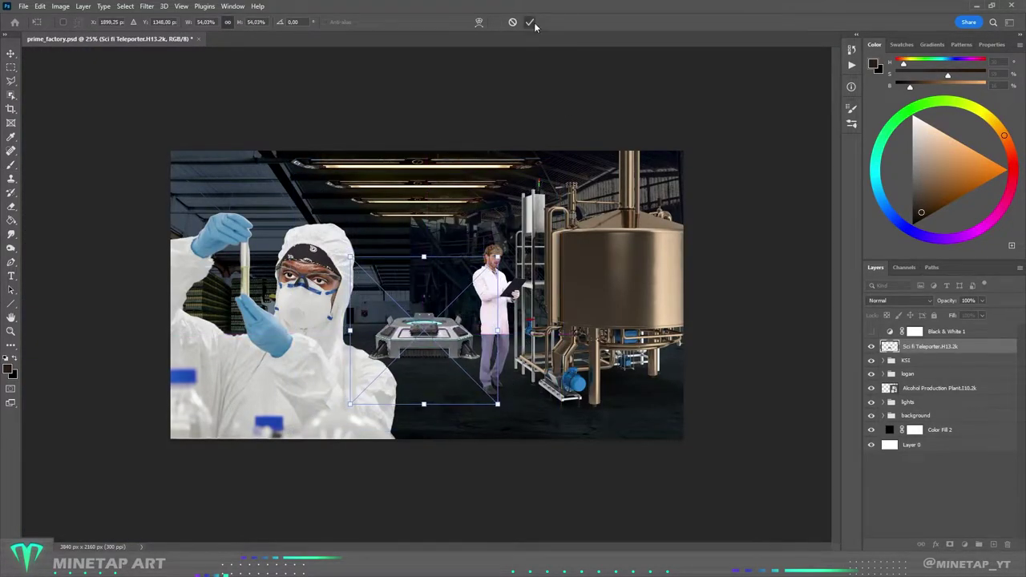
left_click(529, 21)
left_click_drag(938, 347, 983, 404)
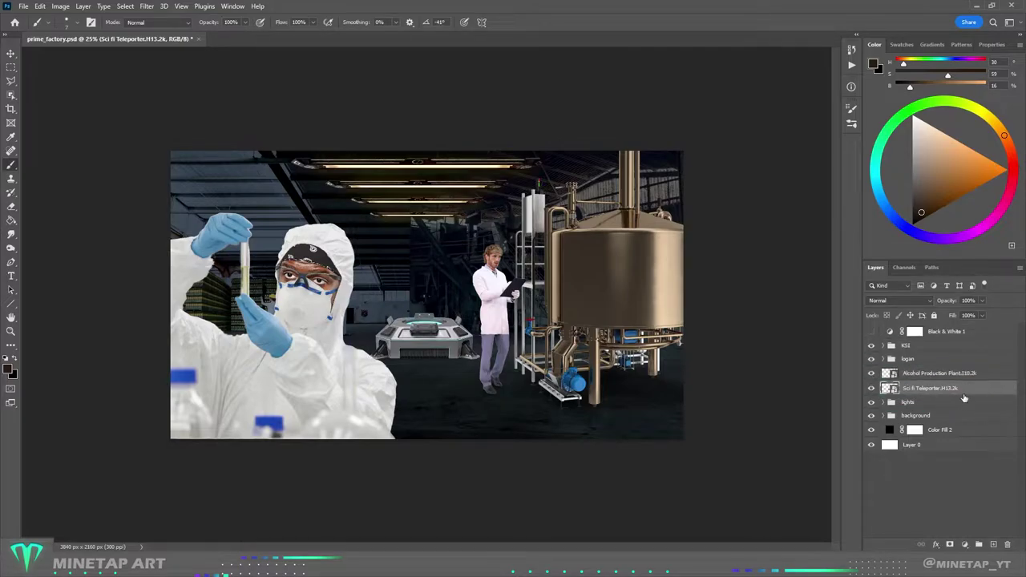
key("ctrl+plus")
key("ctrl+plus")
key("ctrl+plus")
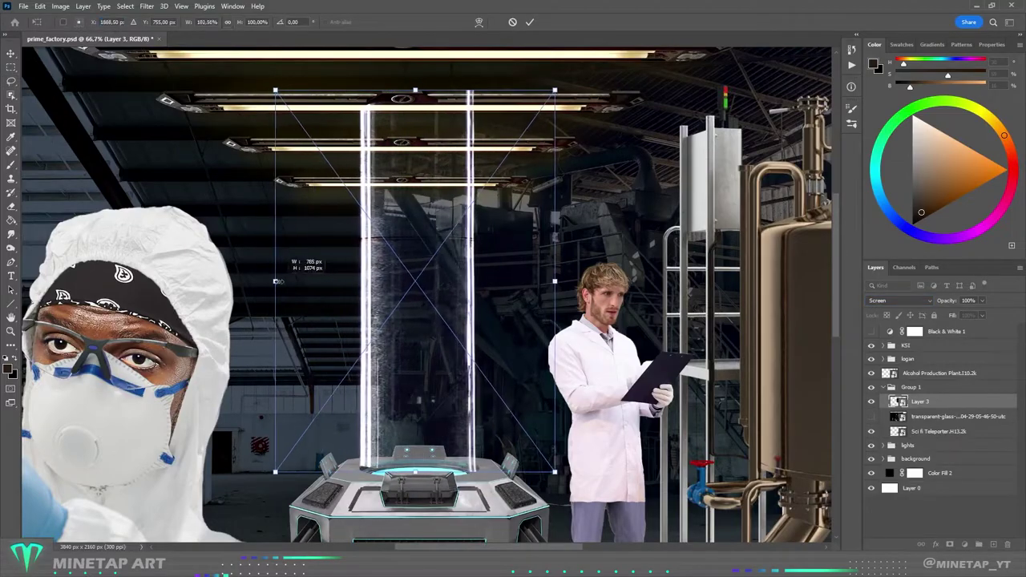
- Copy the selected 01 cap from the Sci-Fi Power Element onto its own layer and scale it to about 41% at the glass tube's upper end
key("ctrl+plus")
key("ctrl+plus")
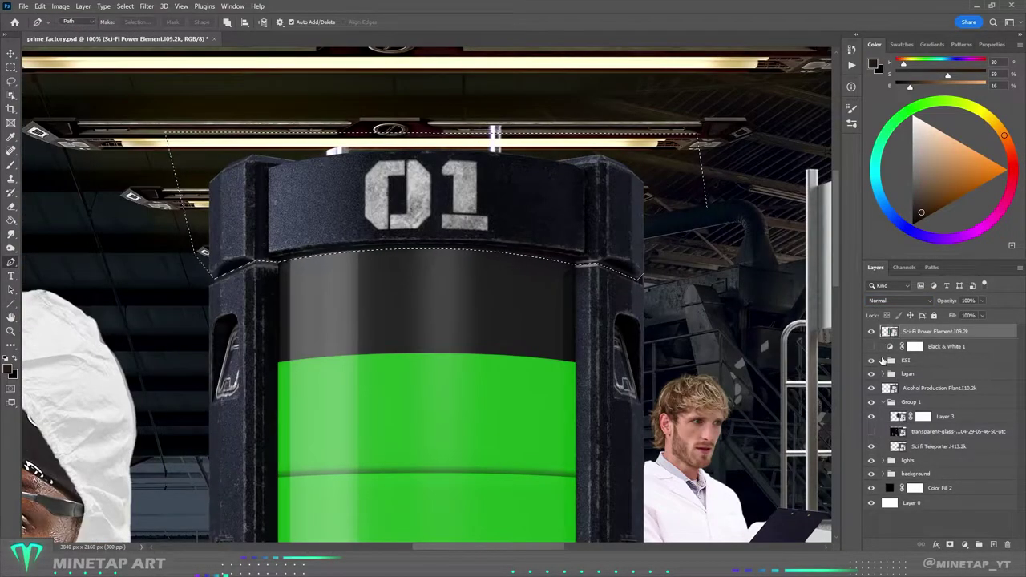
key("j")
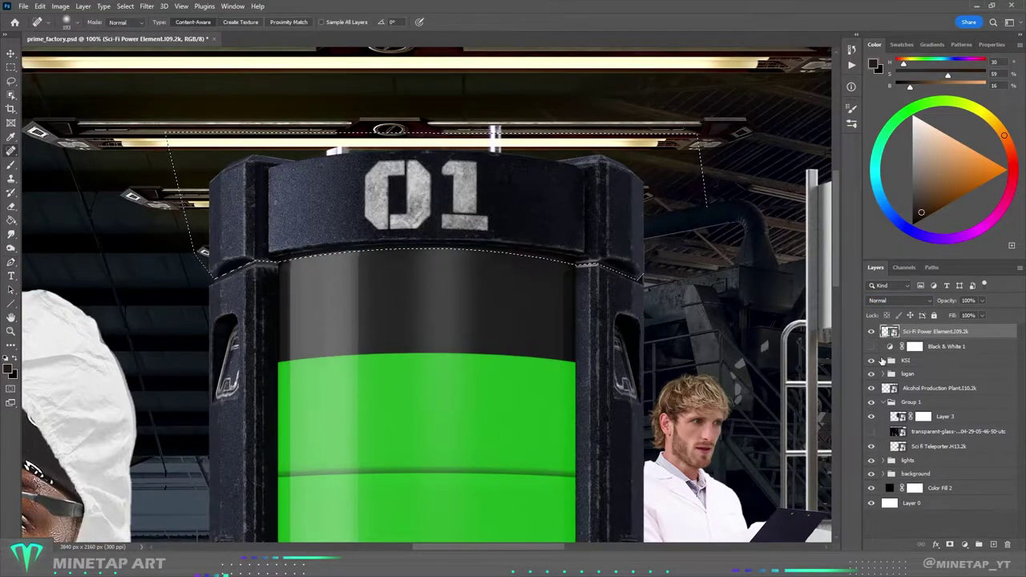
key("ctrl+j")
key("ctrl+t")
left_click_drag(646, 284, 476, 263)
left_click_drag(354, 233, 377, 235)
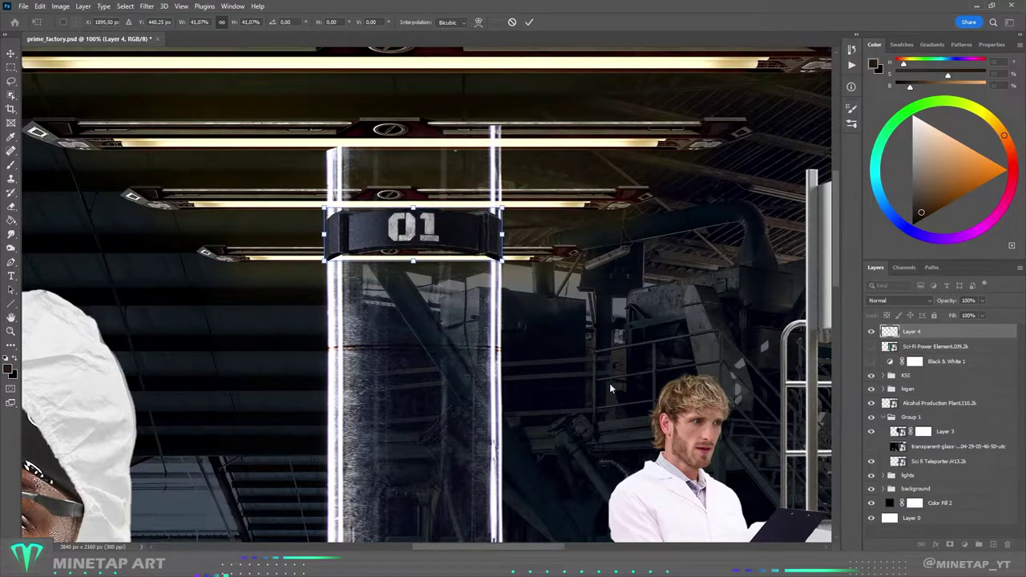
key("Return")
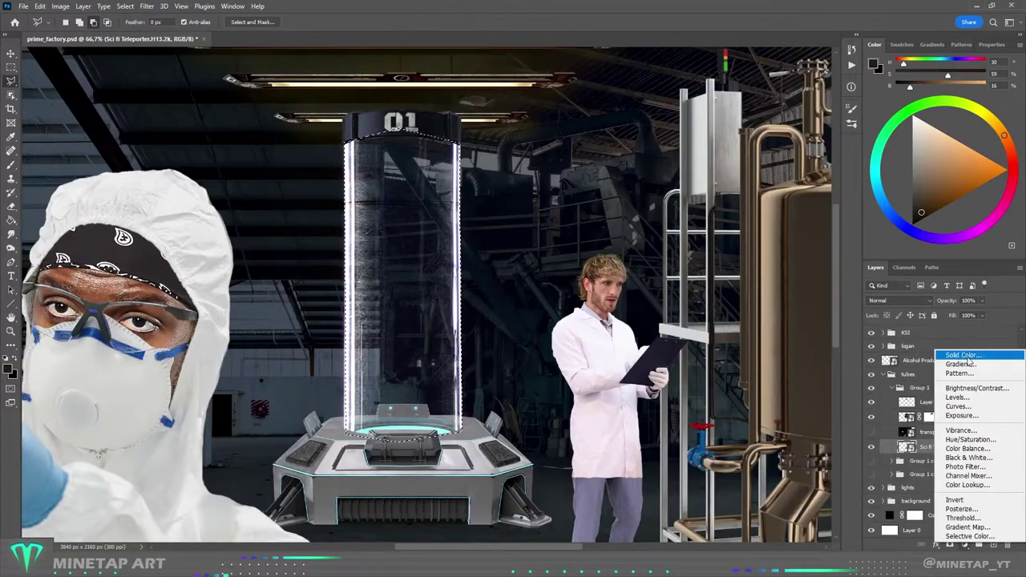
- Fill the selected inside of the glass tube with a bright cyan solid-colour layer
left_click(953, 355)
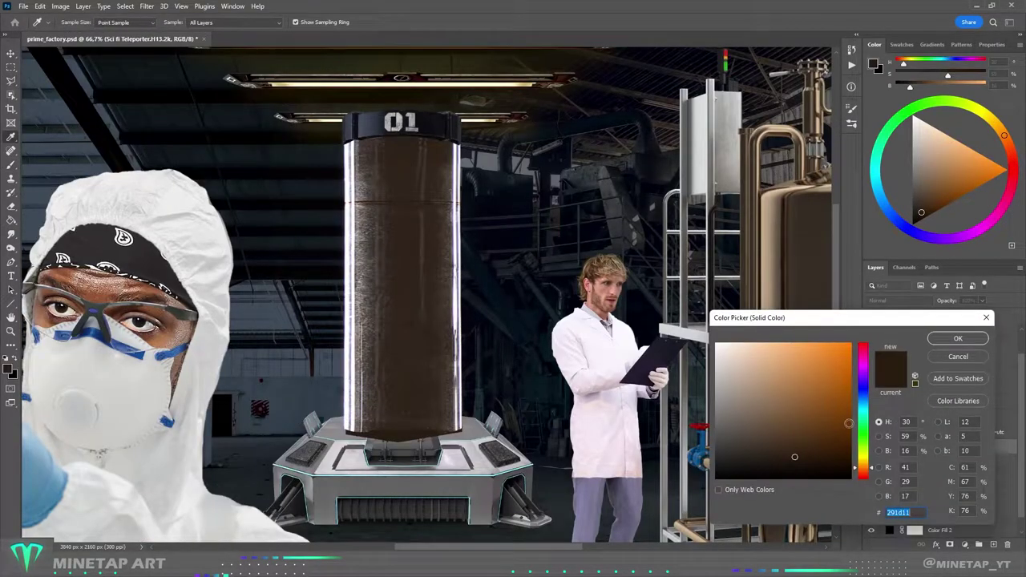
left_click_drag(863, 449, 863, 410)
left_click_drag(802, 401, 876, 324)
left_click(961, 341)
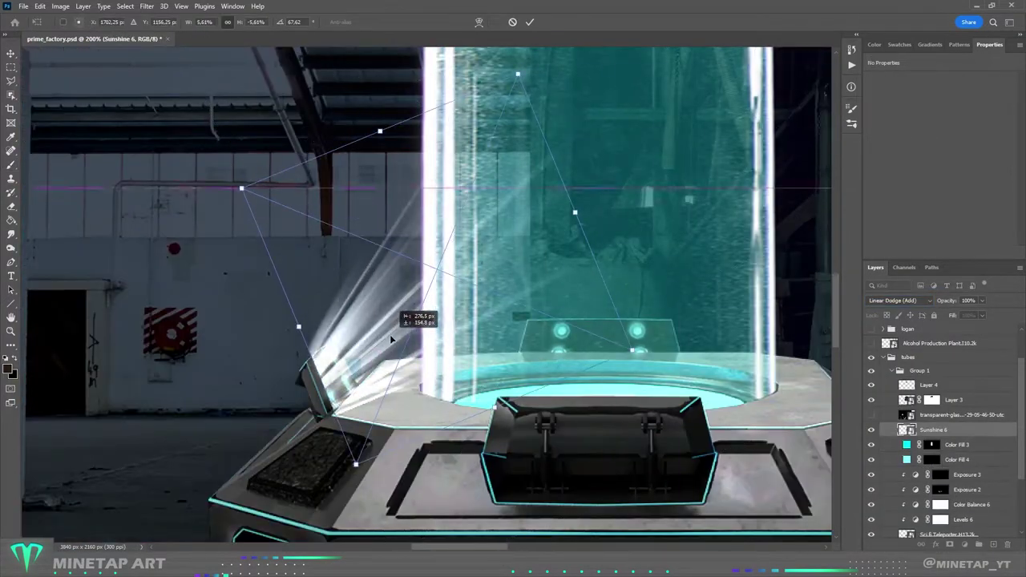
- Align the Sunshine 6 light rays with the teleporter's lamp and give the abstract-liquid layer in the tube a dodge blend mode
left_click_drag(391, 339, 384, 350)
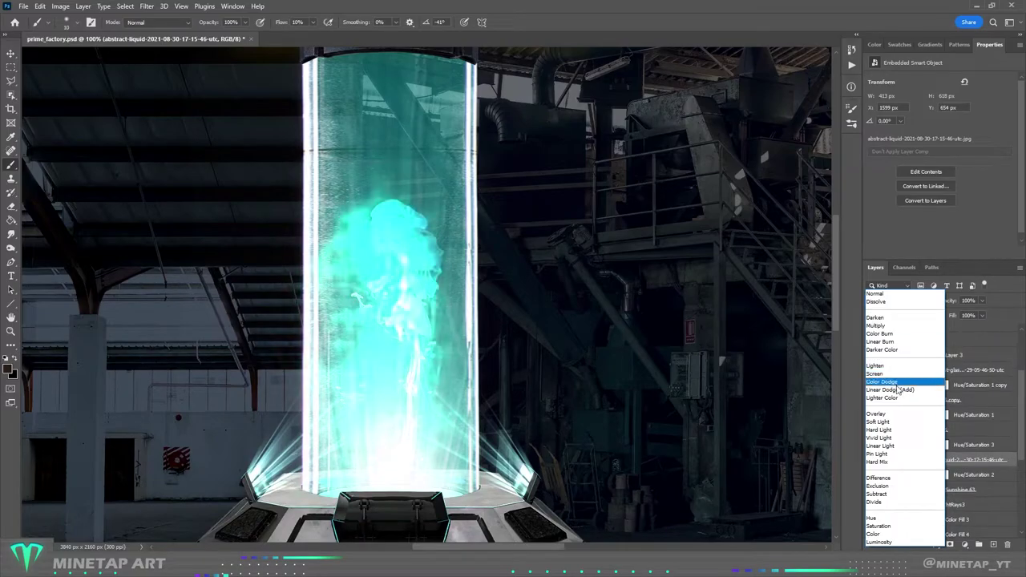
left_click(889, 386)
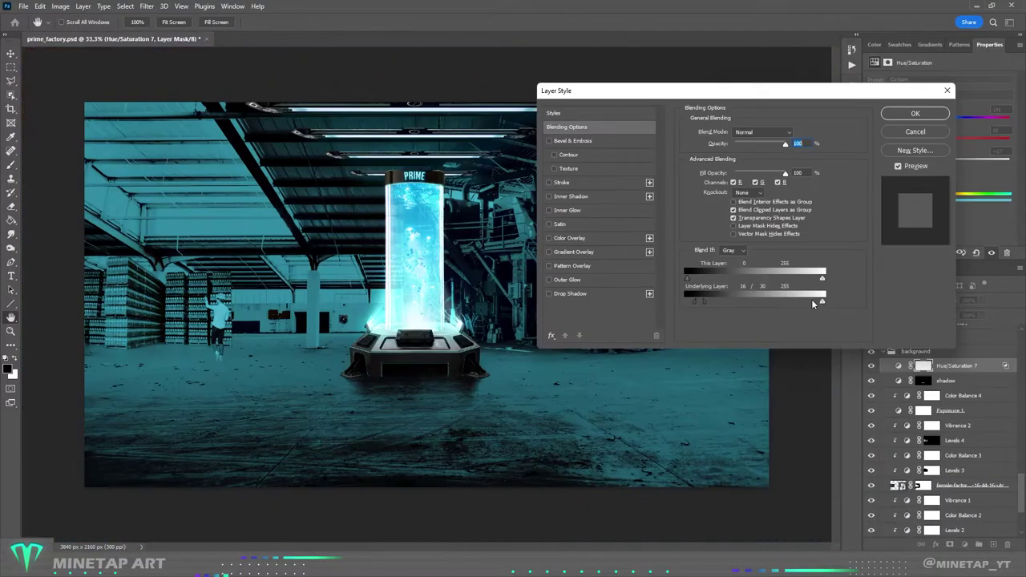
- Split the Hue/Saturation 7 layer's underlying black blend range to 0 / 28, raise its lightness and reduce its saturation
left_click_drag(811, 299, 832, 306)
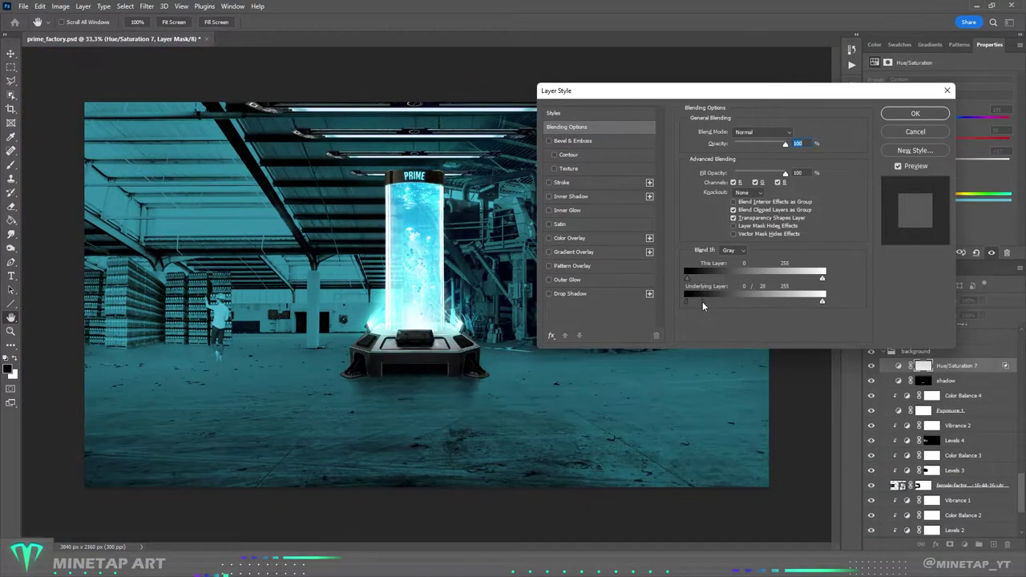
left_click(915, 114)
left_click_drag(939, 161, 968, 163)
left_click_drag(946, 142, 921, 141)
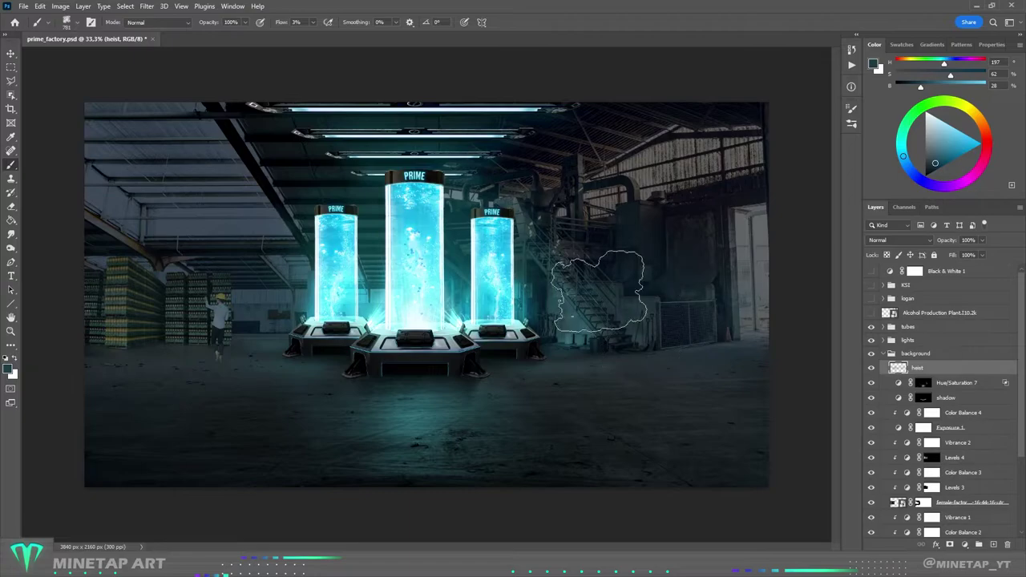
- Enlarge the textured brush for painting soft teal haze on the background's heist layer around the stairs and machinery
key("bracketright")
key("bracketright")
key("bracketright")
key("bracketright")
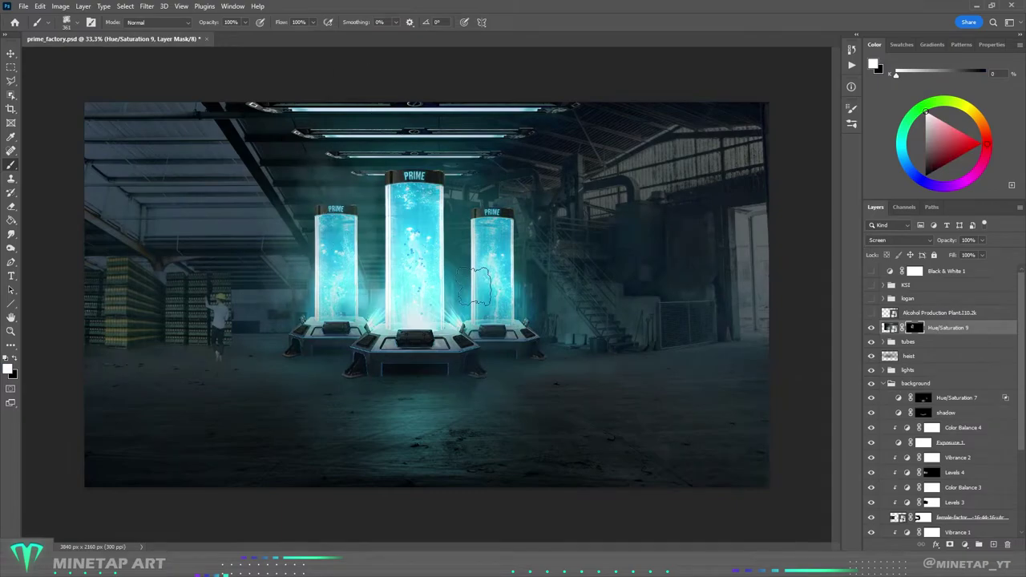
- Paint white on the Hue/Saturation 9 smoke layer's mask around the tubes and ceiling, and turn that layer's visibility back on
right_click(577, 236, "alt")
mouse_move(577, 236)
left_mouse_down()
mouse_move(252, 96)
mouse_move(713, 121)
left_mouse_up()
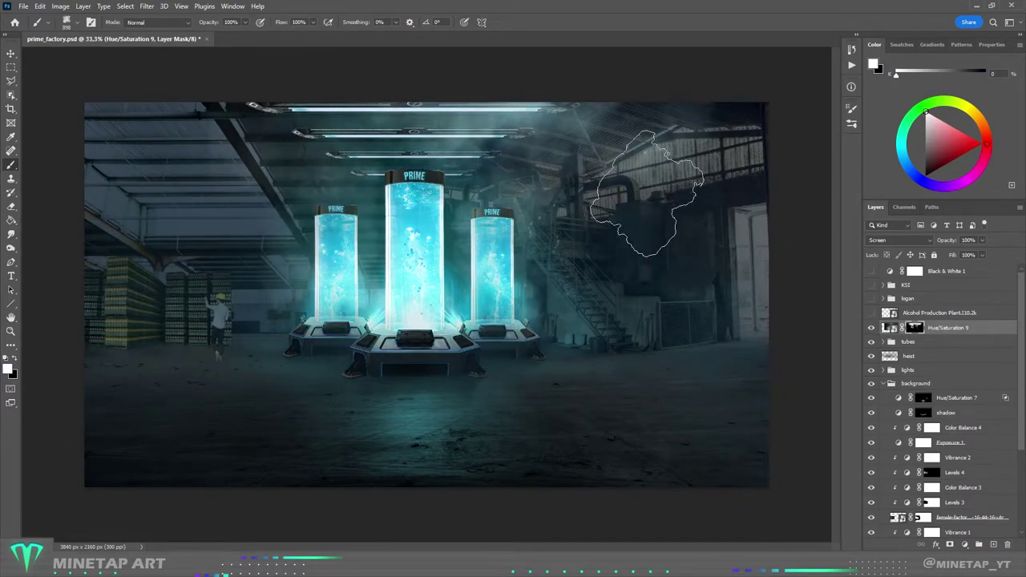
key("ctrl+plus")
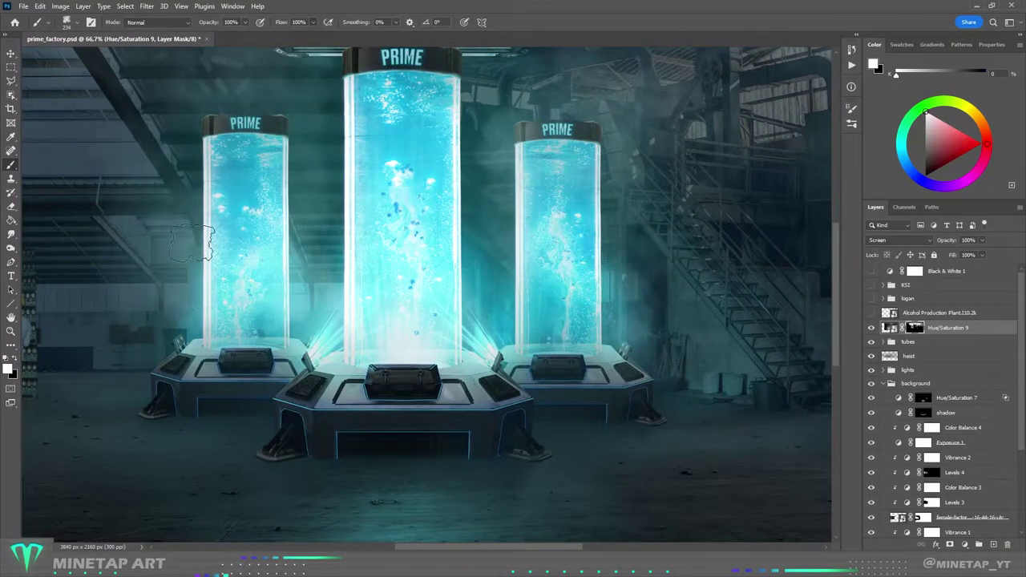
right_click(665, 316, "alt")
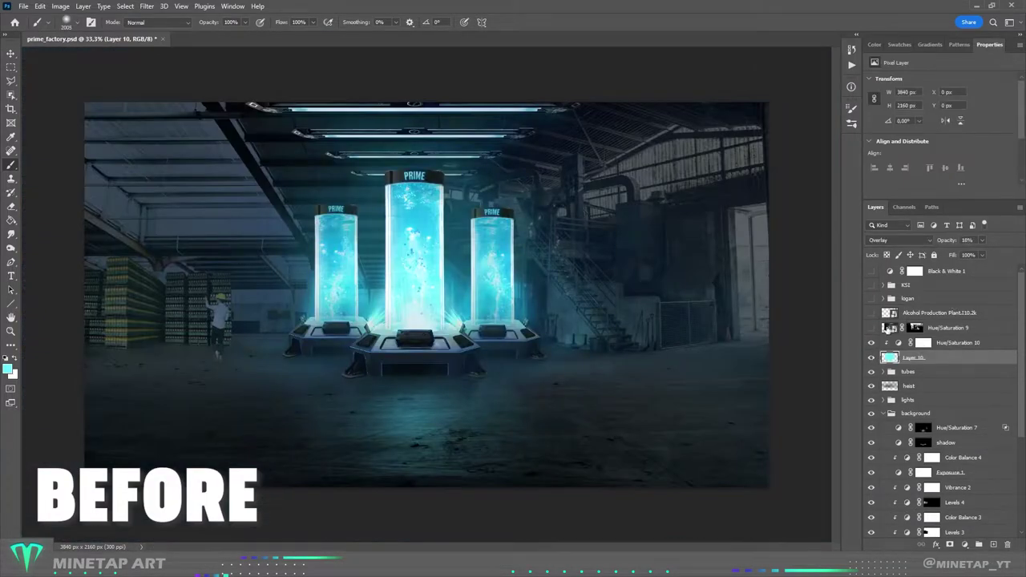
left_click(871, 328)
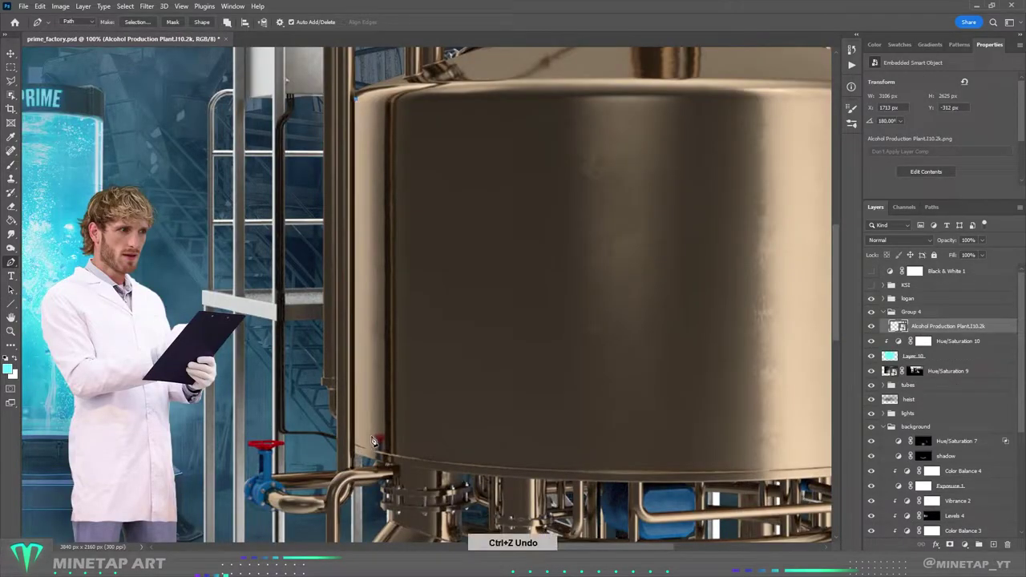
- Trace the Alcohol Production Plant's tank body with the Pen tool, convert the path to a selection and mask that area out
scroll(358, 447, "right", 5)
scroll(561, 401, "down", 1)
left_click(439, 394)
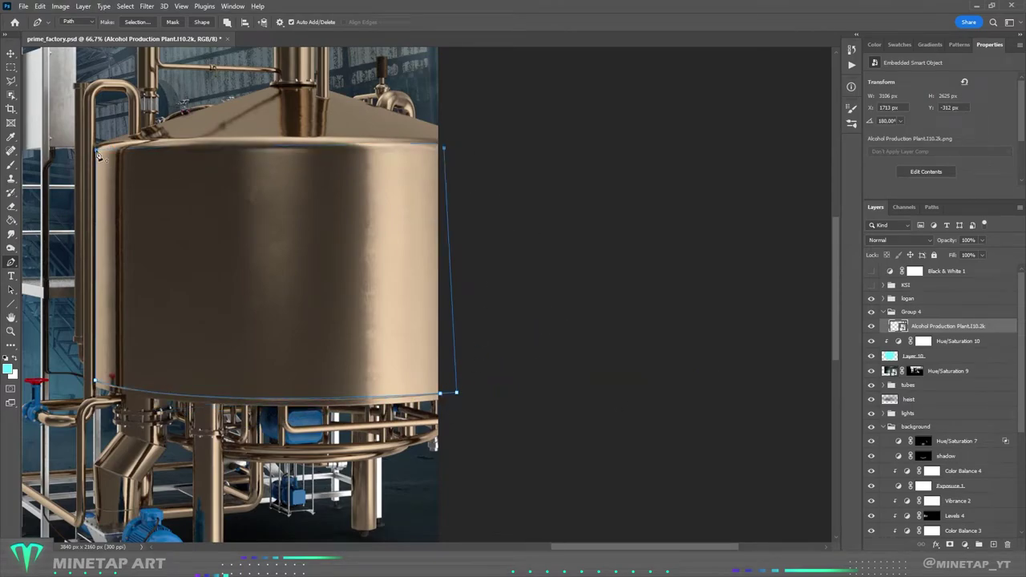
right_click(452, 267)
right_click(458, 393)
key("ctrl+Return")
scroll(598, 548, "up", 1)
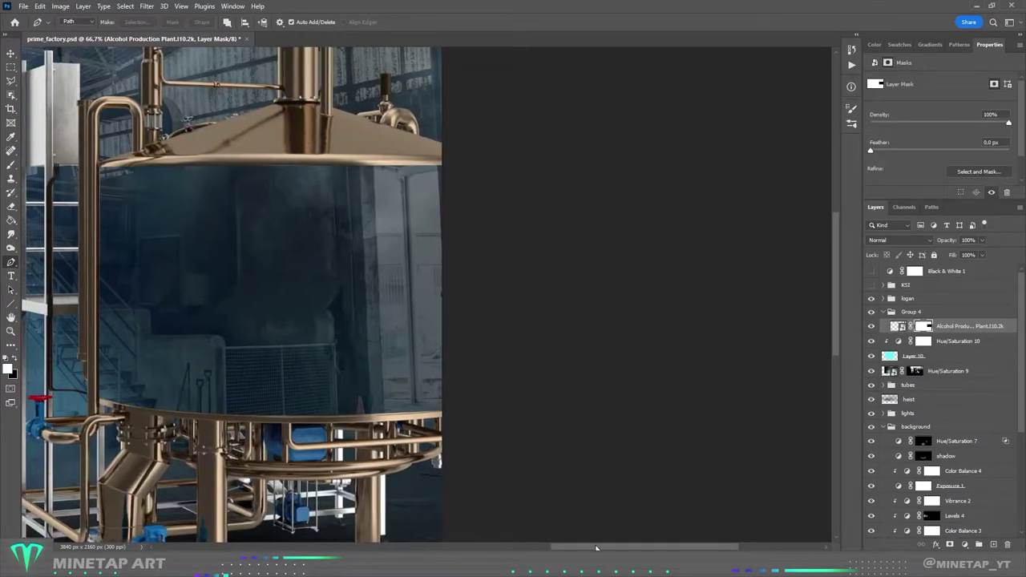
- Add an orange solid-colour fill for the tank's cut-out body
scroll(598, 548, "left", 5)
left_click(964, 355)
left_click_drag(873, 471, 873, 467)
left_click(974, 341)
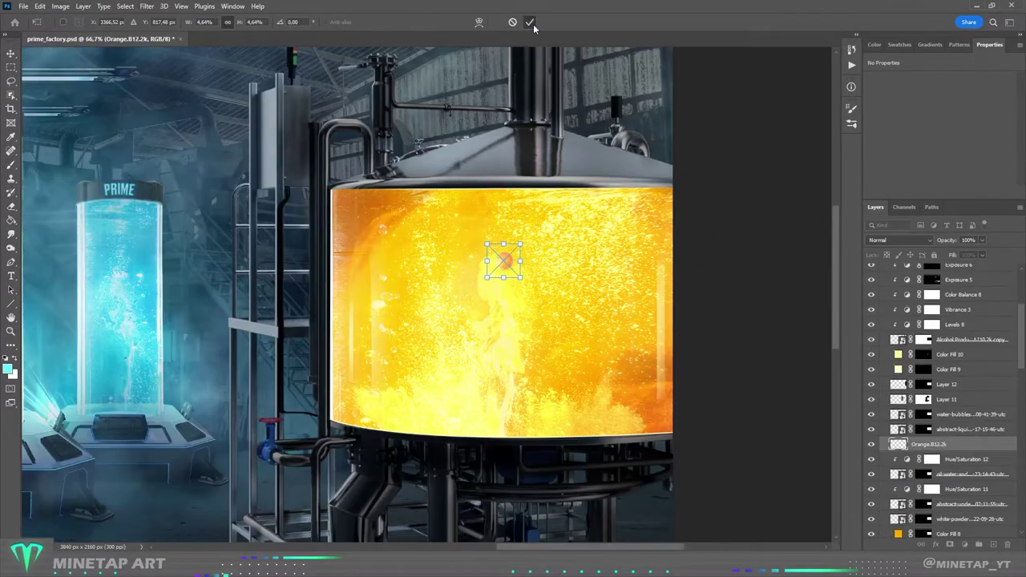
- Place an orange at 4.64% in the tank's liquid and spread copies of a second orange at 3.96% around it
left_click(529, 22)
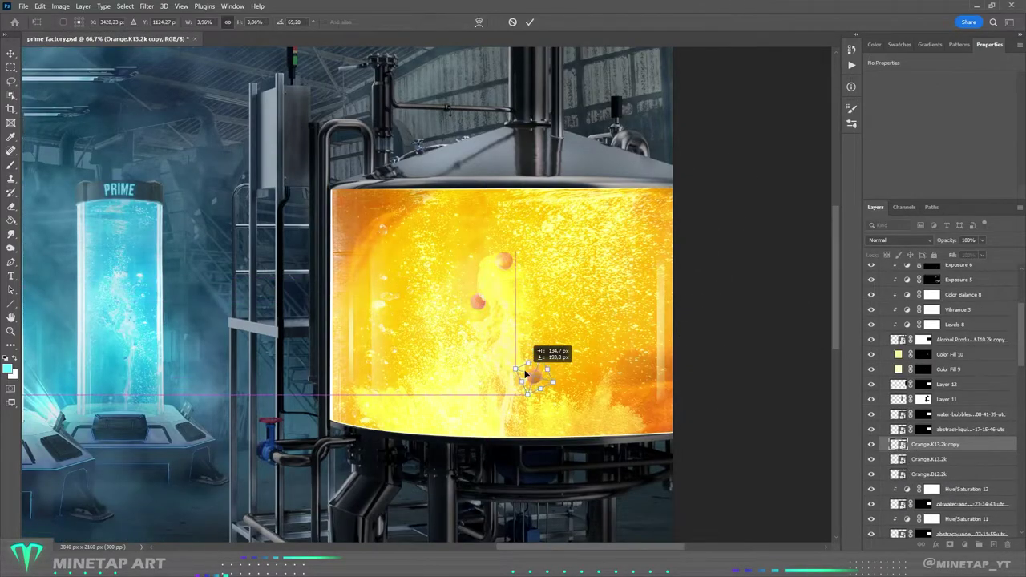
left_click_drag(521, 366, 383, 315)
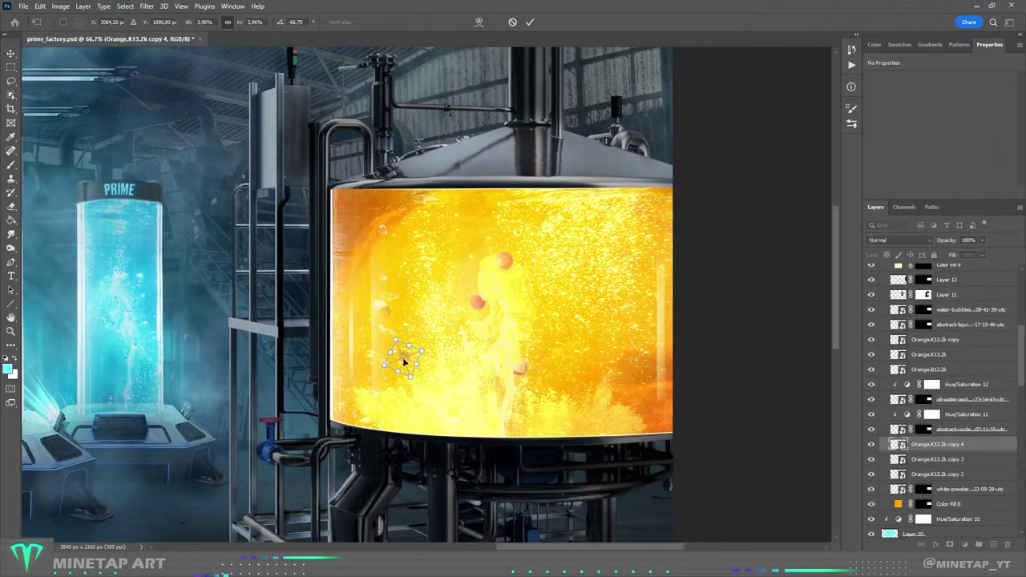
mouse_move(401, 355)
left_mouse_down()
mouse_move(435, 270)
mouse_move(423, 268)
left_mouse_up()
- Brush coloured light onto the clipboard man's coat and trousers through the Hue/Saturation 13 and 14 layer masks
key("b")
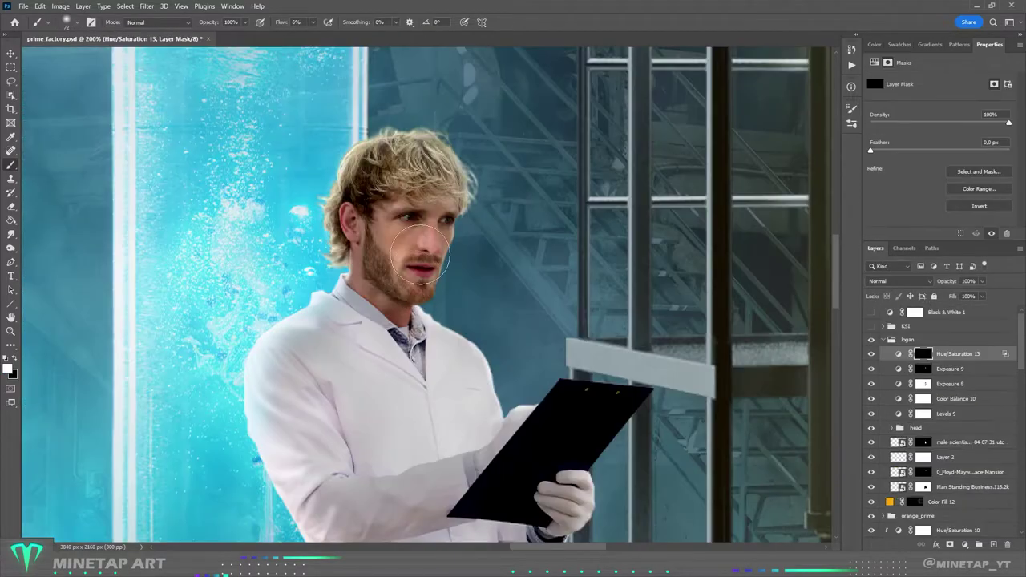
right_click(241, 360, "alt")
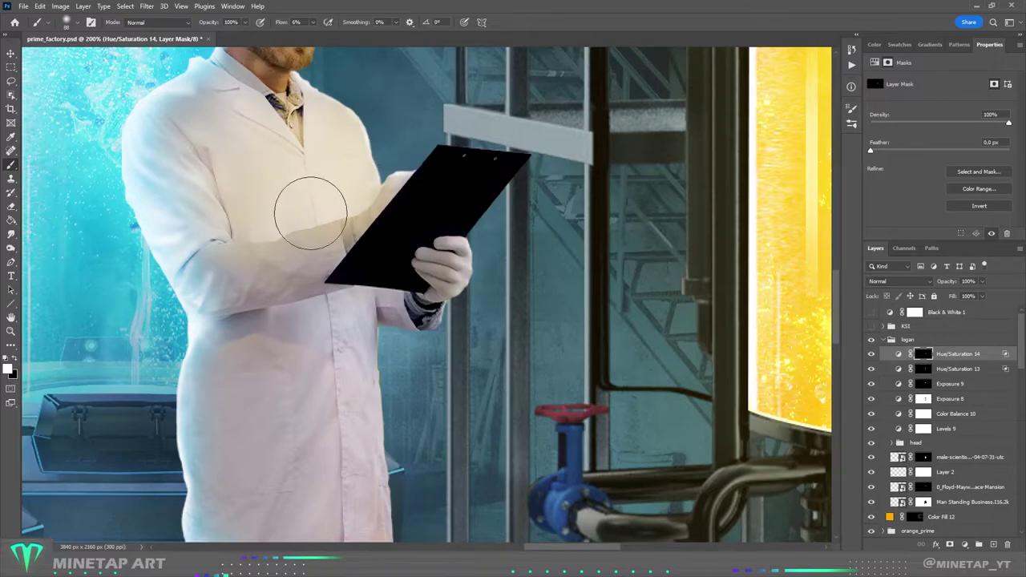
key("ctrl+minus")
key("ctrl+plus")
left_click_drag(345, 317, 273, 119)
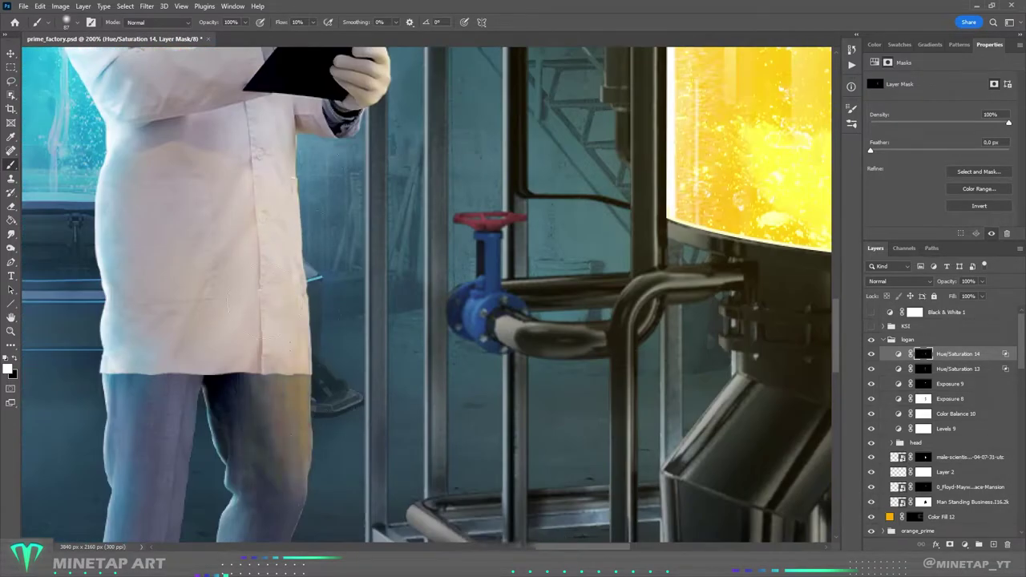
key("ctrl+minus")
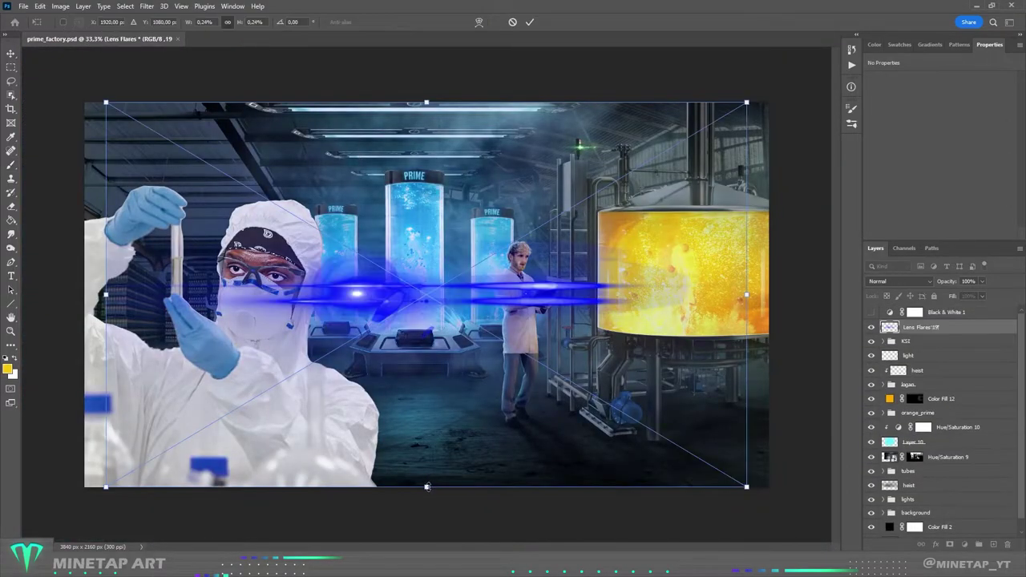
- Resize the blue lens flare and fit a copy scaled to 53.44% over the ceiling lights
left_click_drag(424, 103, 439, 84)
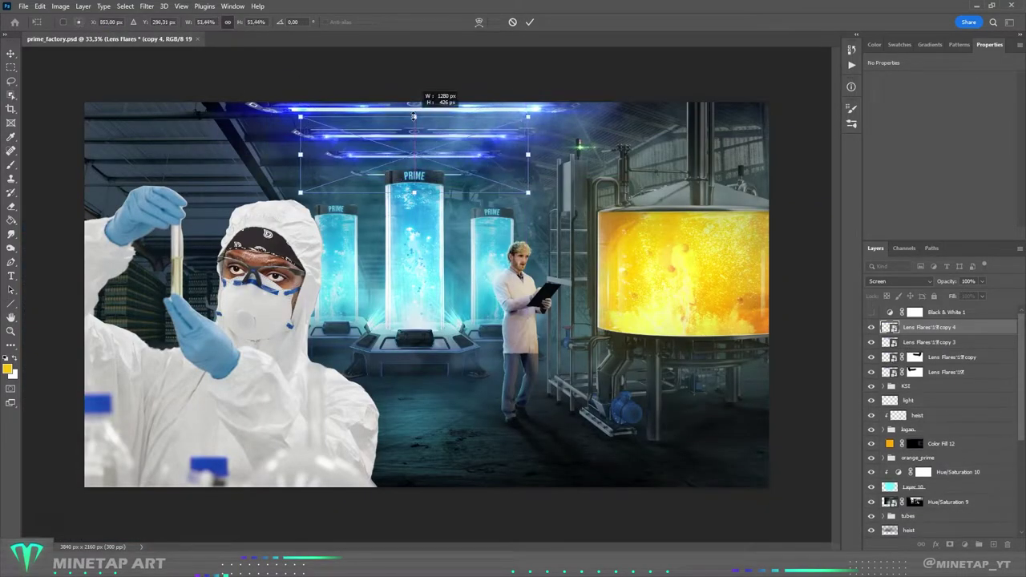
left_click(529, 21)
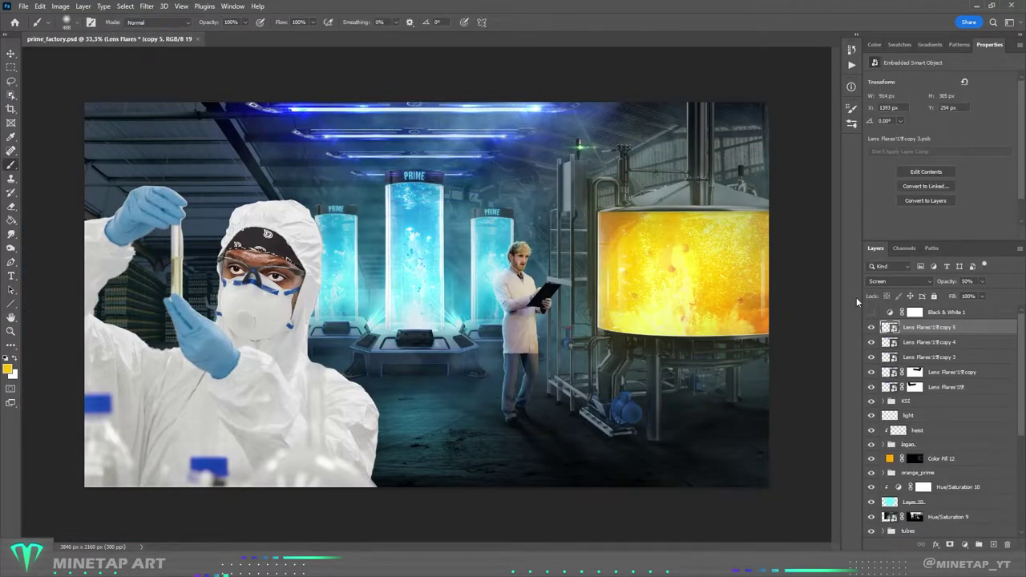
right_click(528, 228)
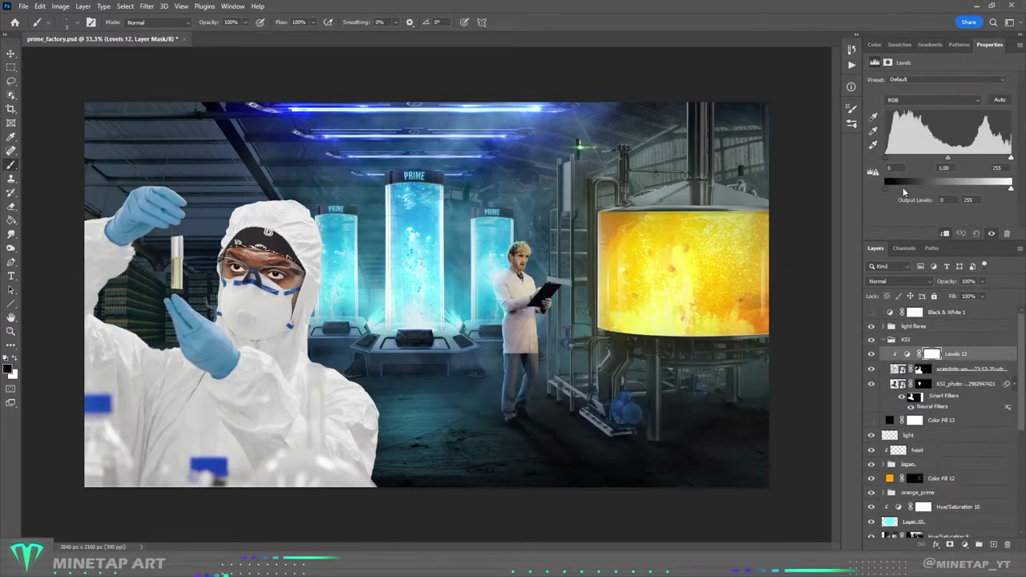
- Darken the foreground scientist's suit and gloves with the Levels 12 layer by raising the black input and adjusting midtones and whites
left_click_drag(922, 158, 935, 162)
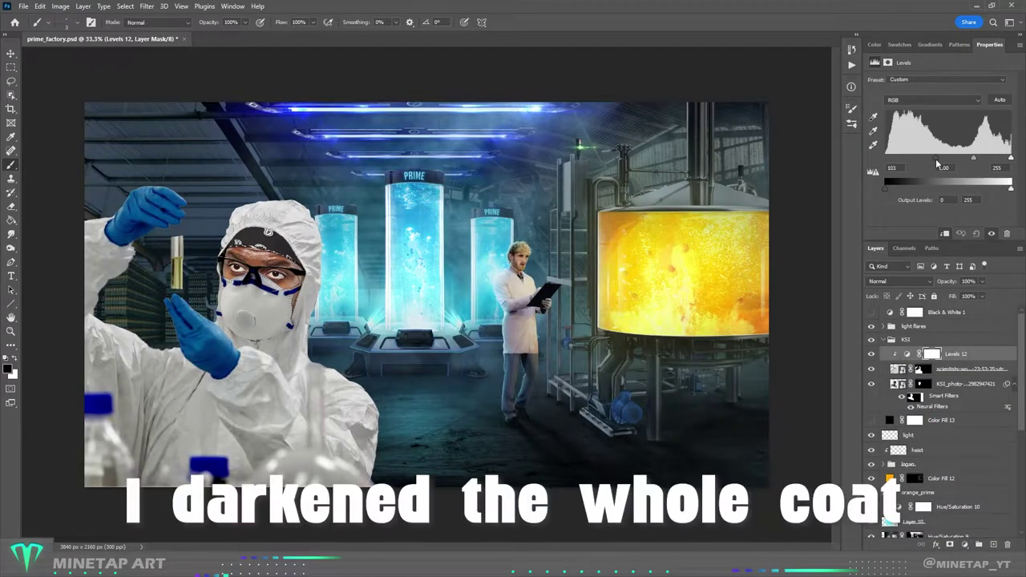
left_click_drag(1009, 159, 1010, 159)
mouse_move(971, 158)
left_mouse_down()
mouse_move(1004, 164)
mouse_move(978, 158)
left_mouse_up()
key("ctrl+plus")
key("ctrl+plus")
left_click_drag(1010, 158, 1008, 161)
key("ctrl+minus")
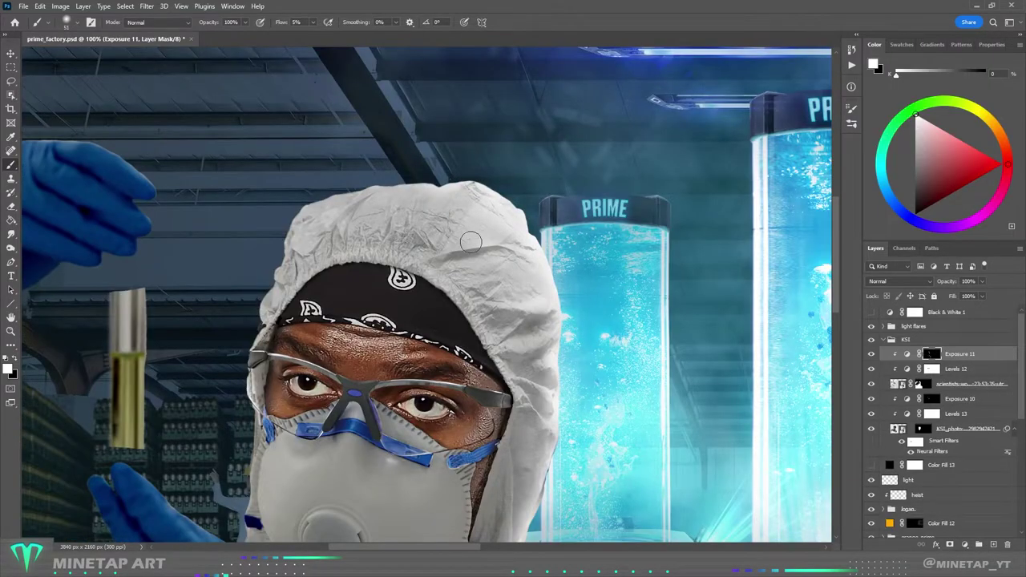
key("ctrl+minus")
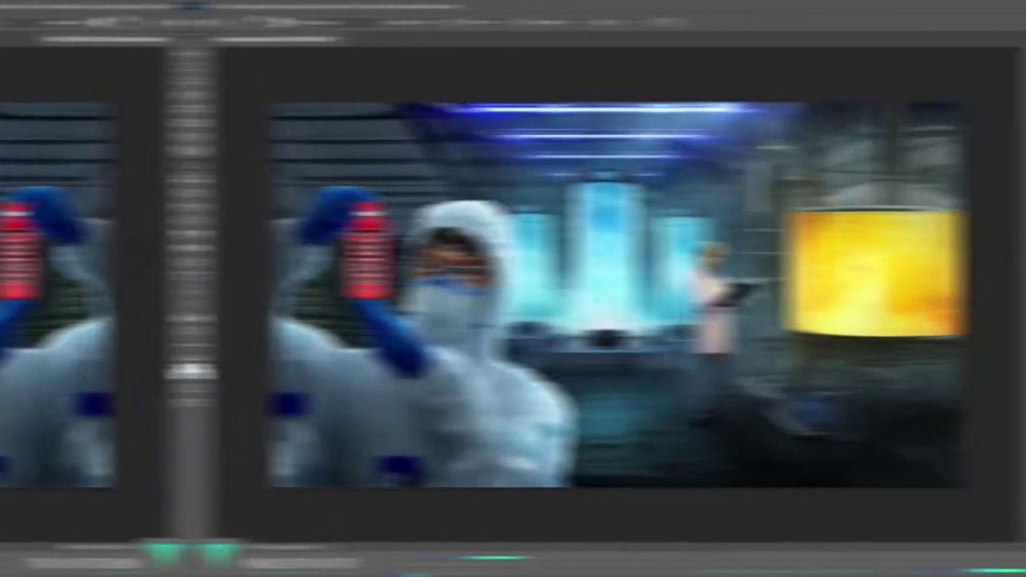
key("ctrl+plus")
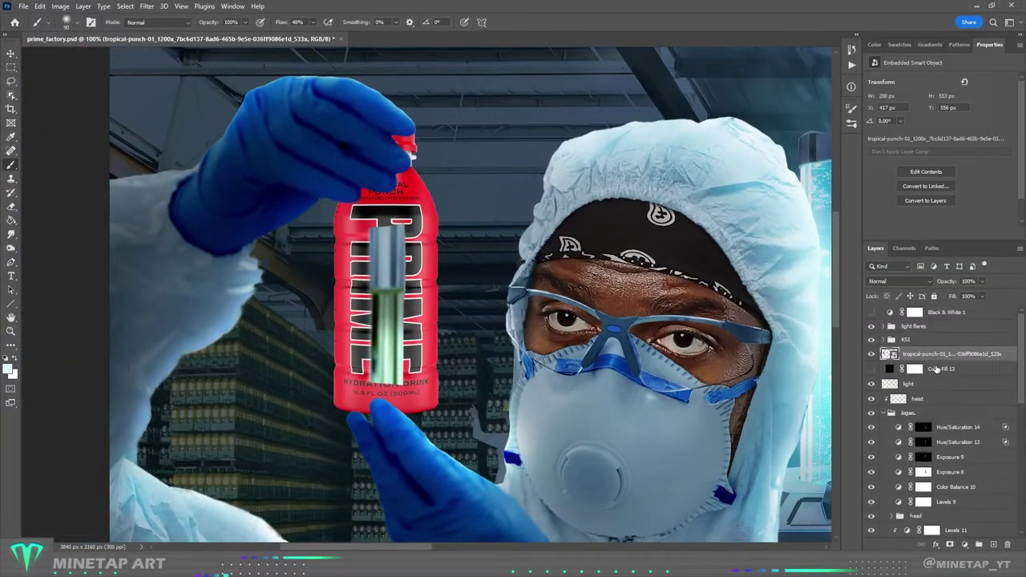
right_click(513, 196)
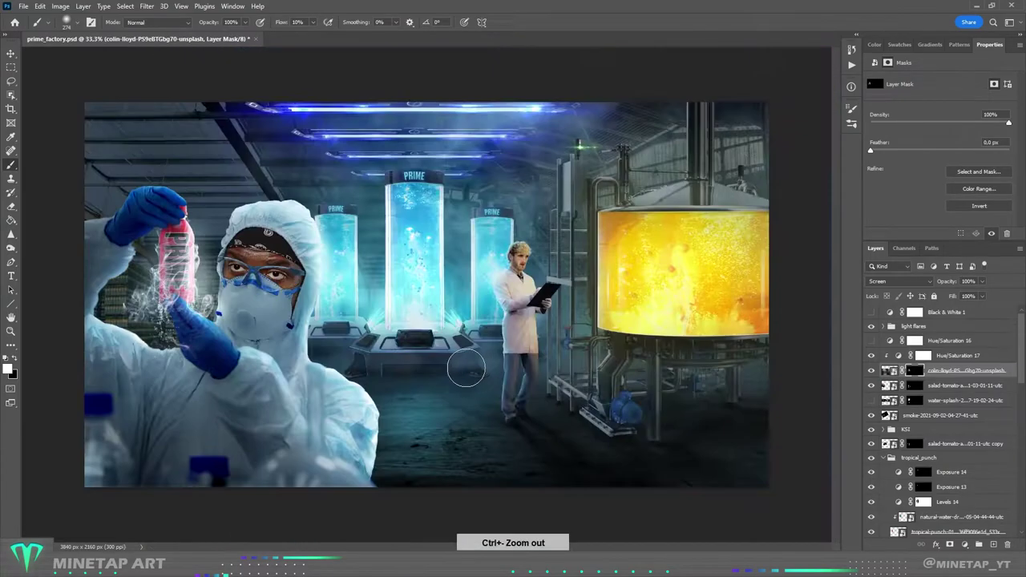
- Paint on the Unsplash smoke layer's mask to blend the splash around the held Prime bottle
key("ctrl+minus")
key("ctrl+plus")
key("ctrl+plus")
key("ctrl+plus")
left_click_drag(418, 325, 458, 361)
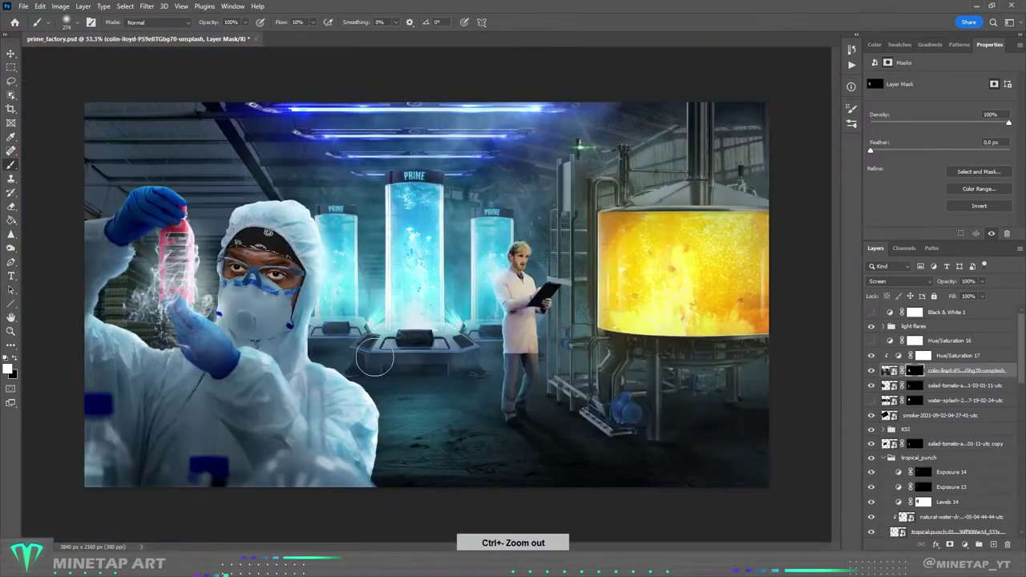
- Move the enlarged tropical punch bottle along the foreground to cover the remaining blue-capped lab bottle
key("ctrl+minus")
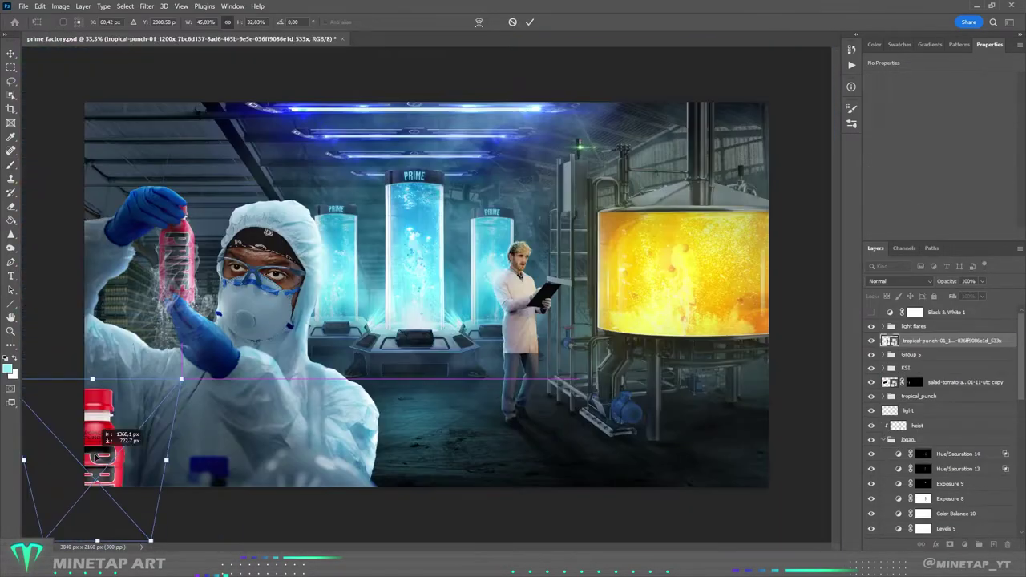
mouse_move(96, 456)
left_mouse_down()
mouse_move(215, 458)
mouse_move(202, 461)
left_mouse_up()
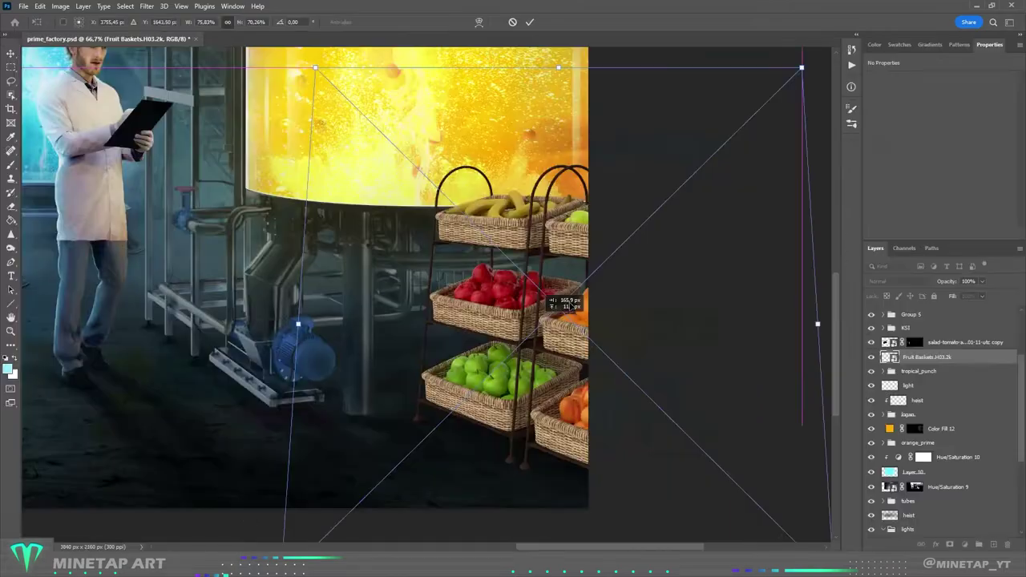
- Position the Fruit Baskets rack in front of the orange tank and shade its lower baskets through the Exposure 16 mask
left_click_drag(801, 64, 749, 76)
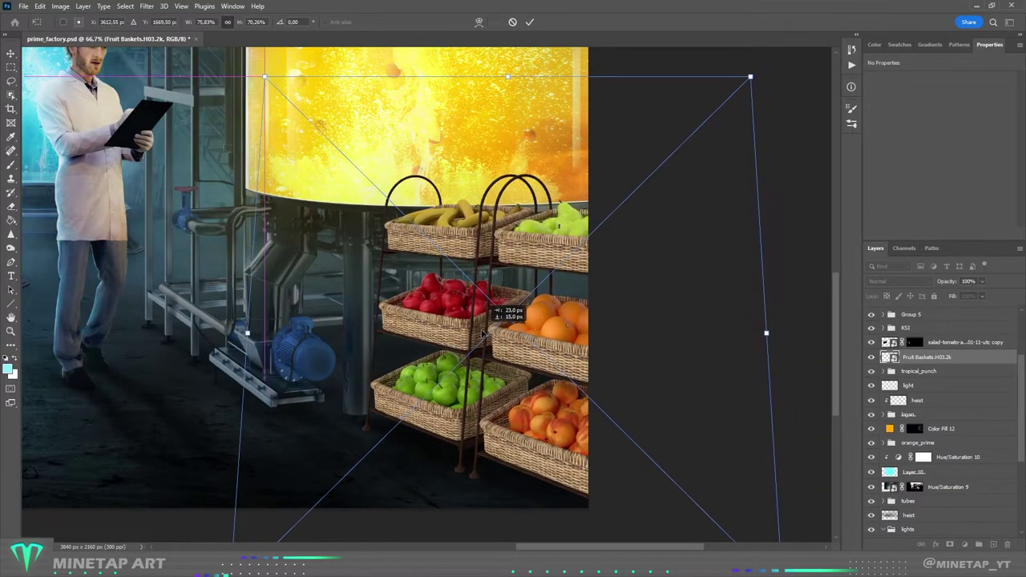
key("ctrl+minus")
key("ctrl+minus")
key("ctrl+minus")
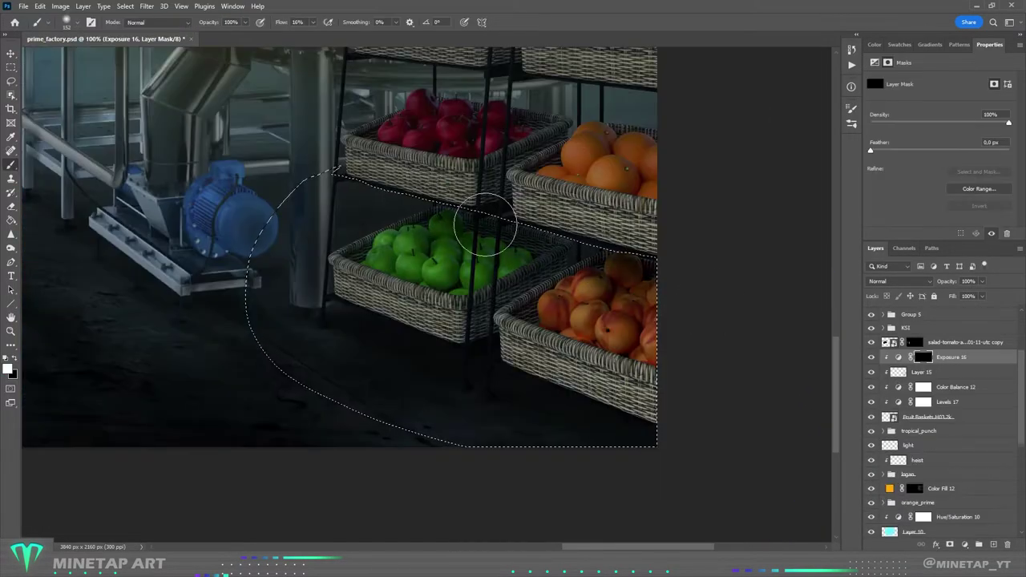
mouse_move(480, 222)
left_mouse_down()
mouse_move(566, 267)
mouse_move(588, 262)
mouse_move(553, 306)
mouse_move(702, 372)
mouse_move(662, 218)
left_mouse_up()
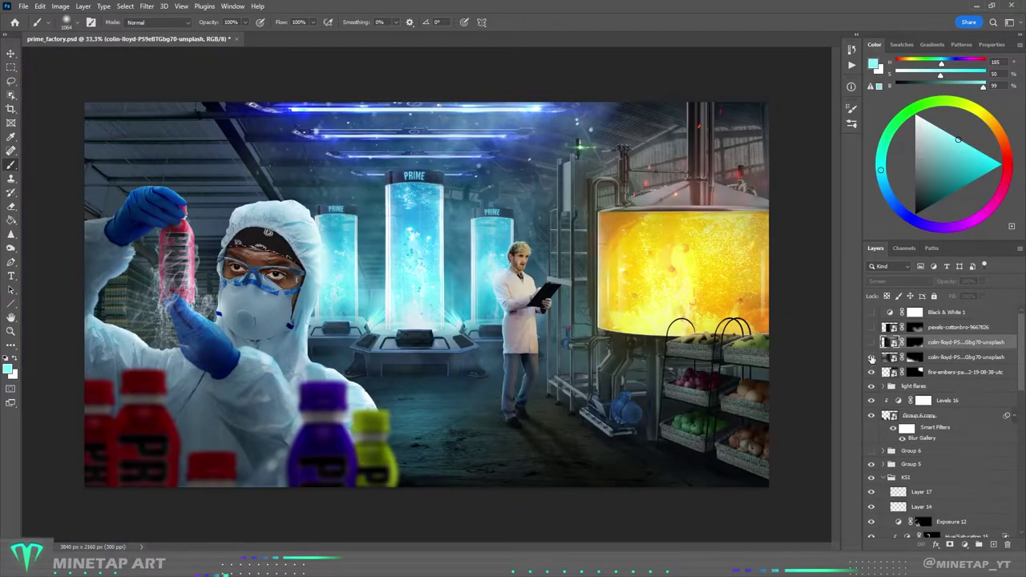
- Open the selected overlay layer's blend mode choices and adjust the finished composite's basic colour and tone in Camera Raw
left_click(898, 282)
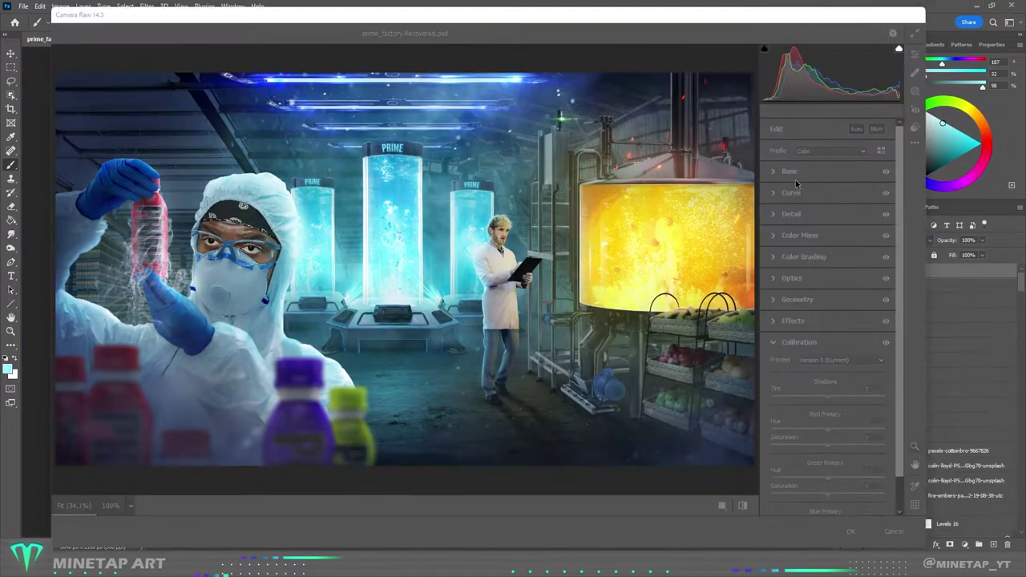
mouse_move(828, 215)
left_mouse_down()
mouse_move(869, 231)
mouse_move(839, 231)
left_mouse_up()
left_click_drag(828, 378, 820, 379)
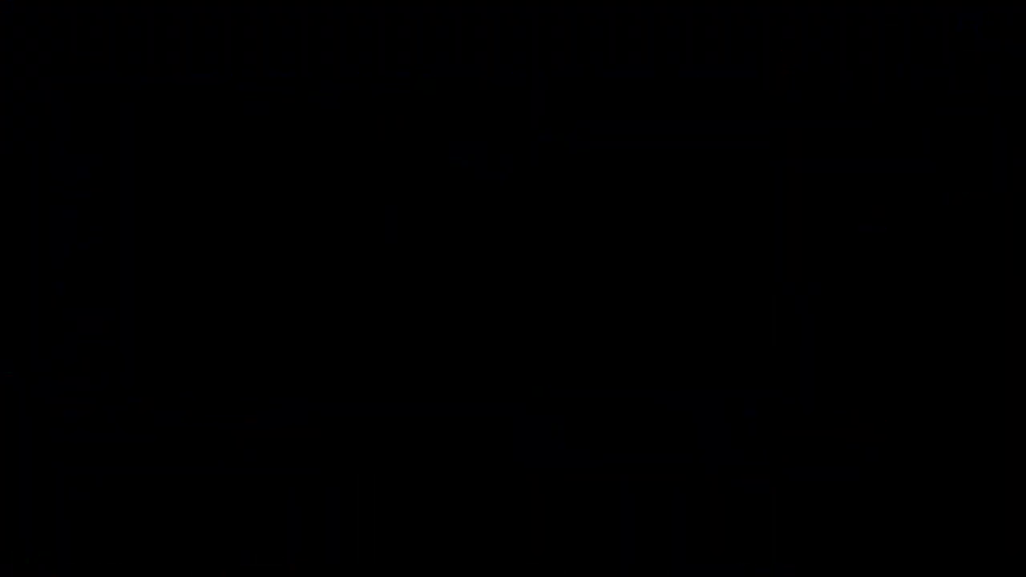